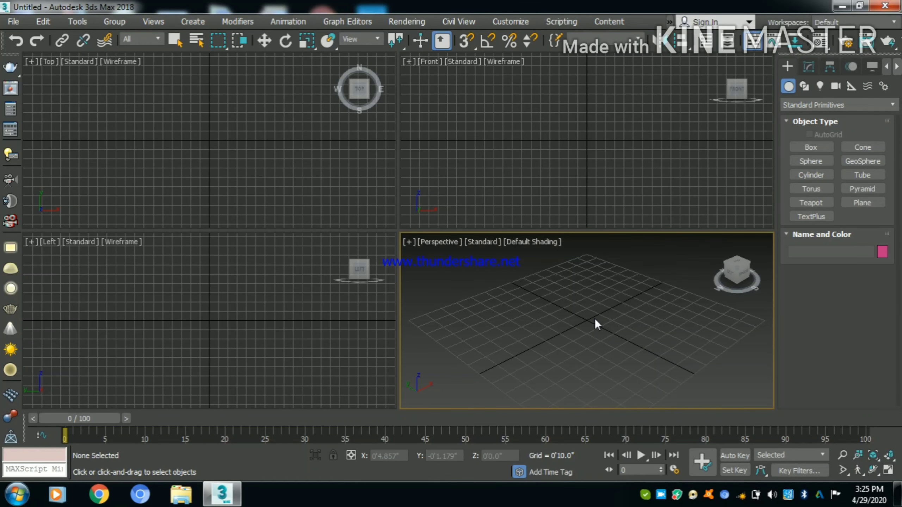
- Create a thin box at the origin with exact dimensions, 10' long and 10' wide, in a maximized perspective view
key(alt+w)
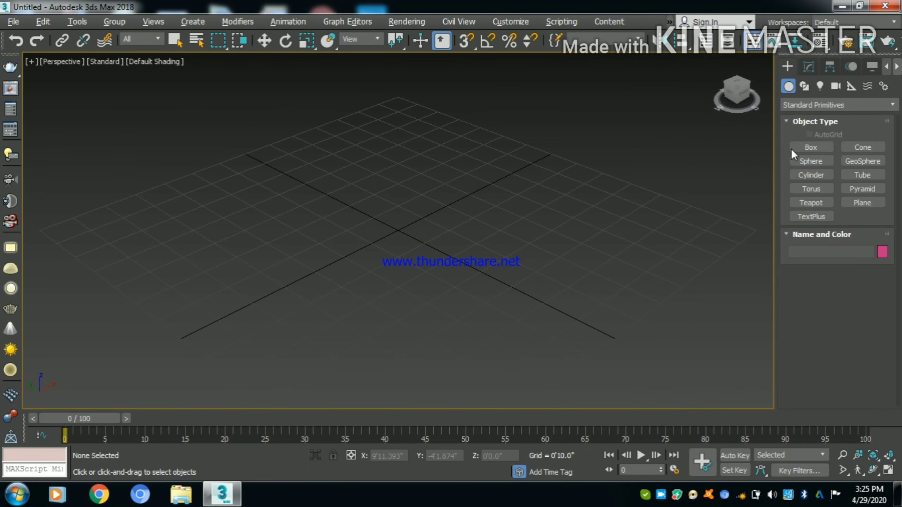
click(810, 147)
click(810, 149)
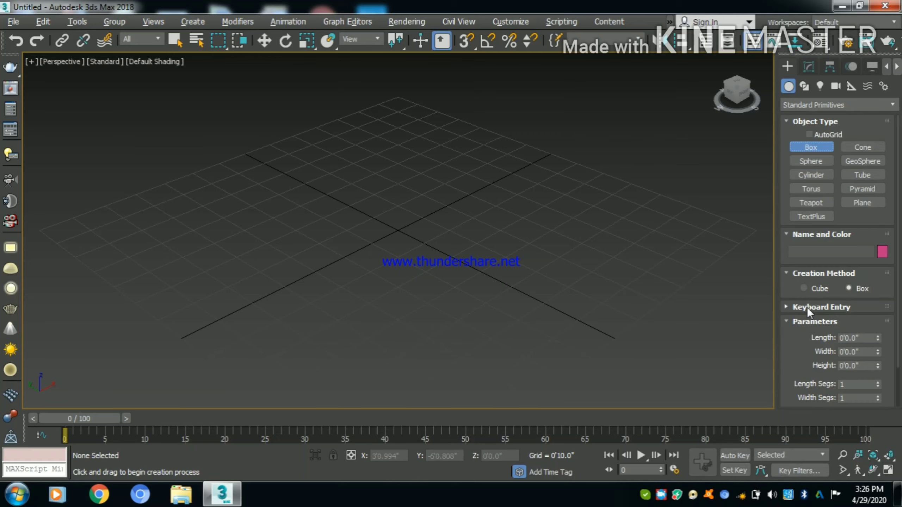
click(802, 308)
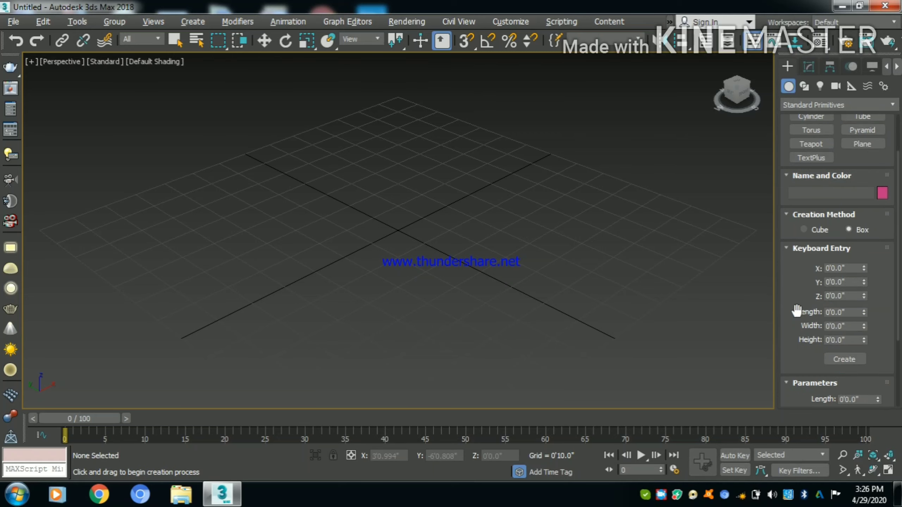
click(803, 313)
text(10)
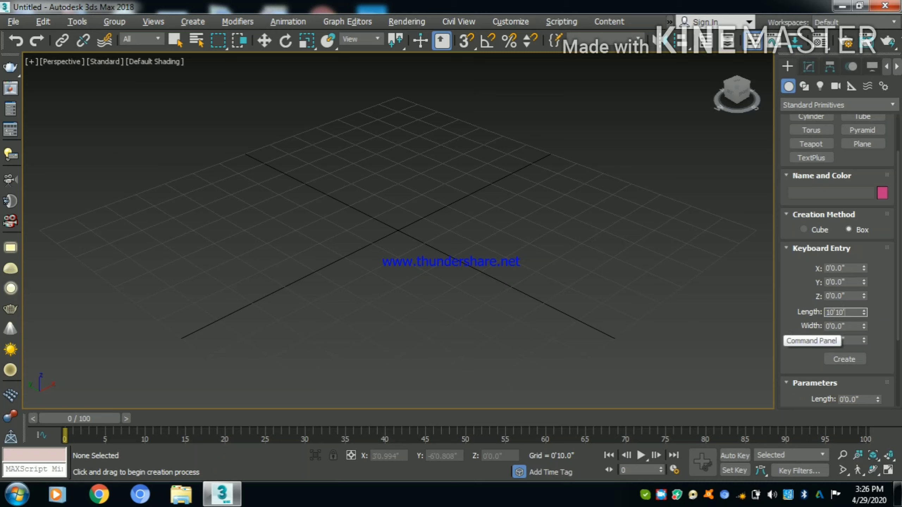
key(Tab)
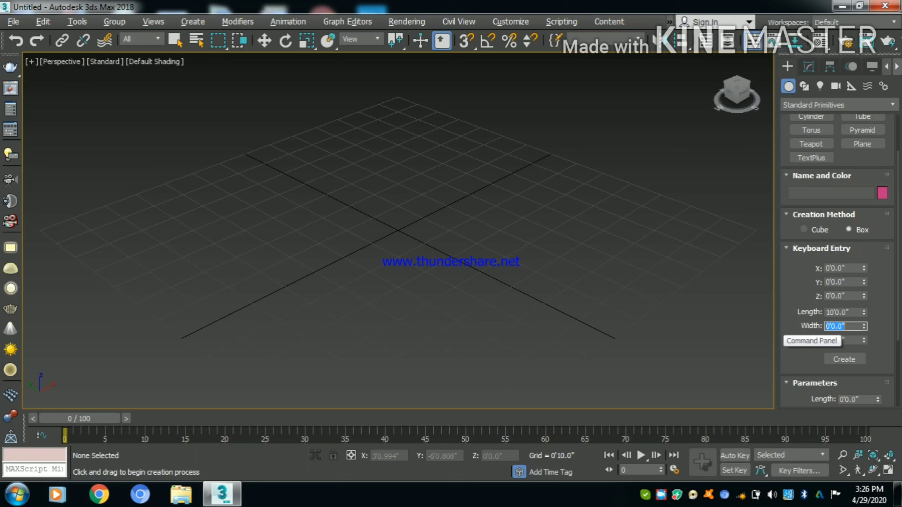
text(10)
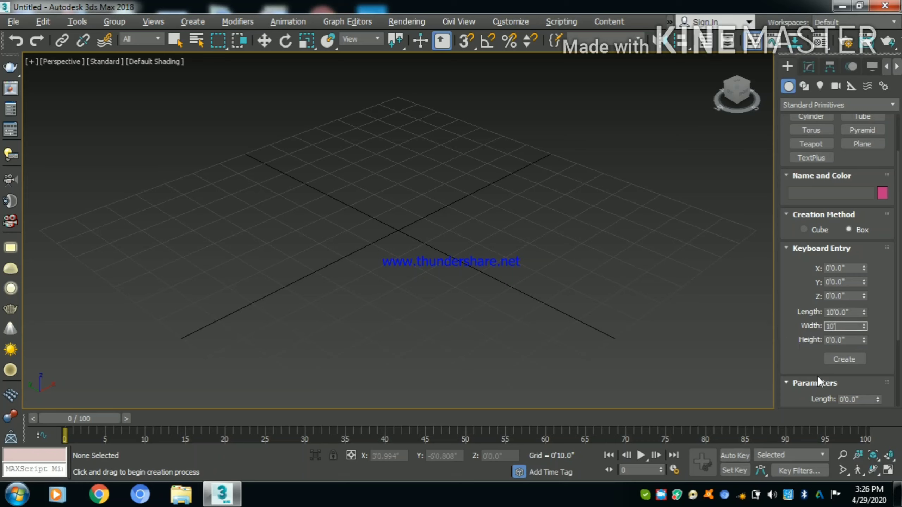
key(Tab)
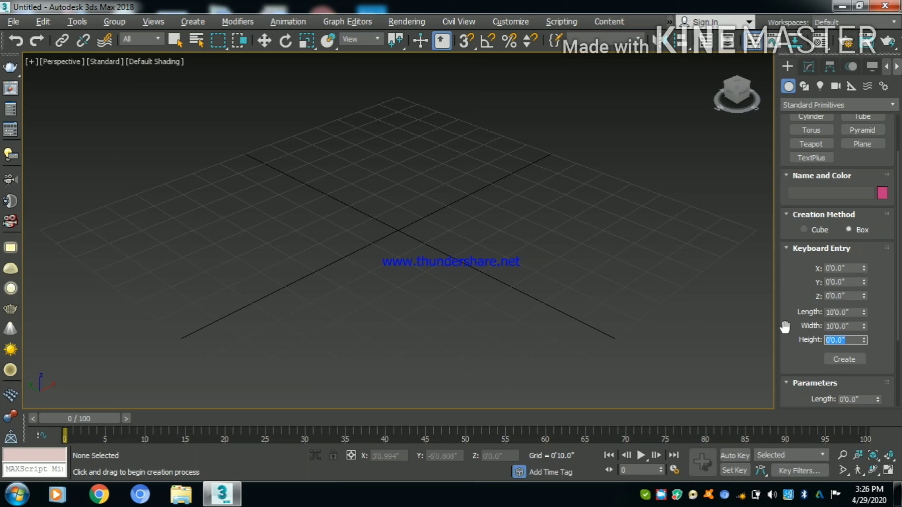
key(Return)
click(839, 358)
- Clone the flat box as a single copy, offset about 1'1" along X
key(w)
shift+drag(418, 224, 440, 216)
click(451, 302)
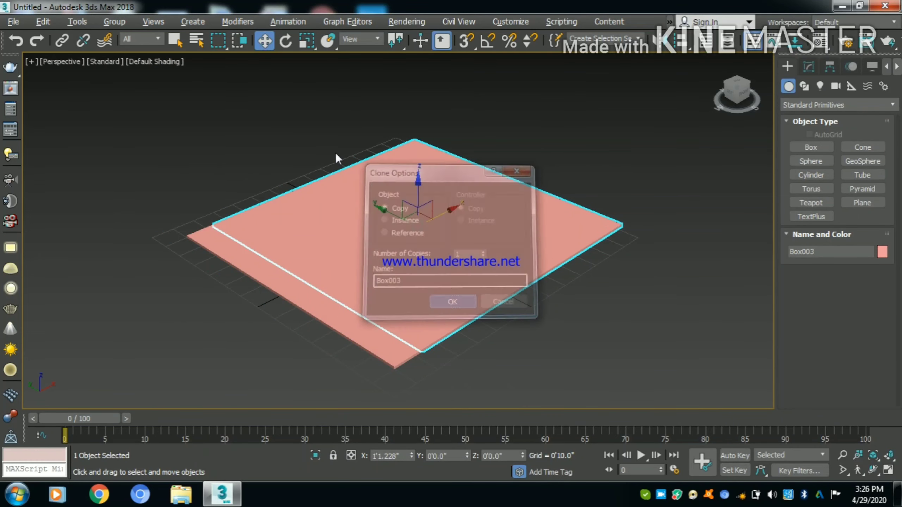
- Rotate the original flat box at the origin to an absolute 90 degrees about Y
click(325, 188)
right_click(286, 41)
drag(603, 172, 536, 185)
text(90)
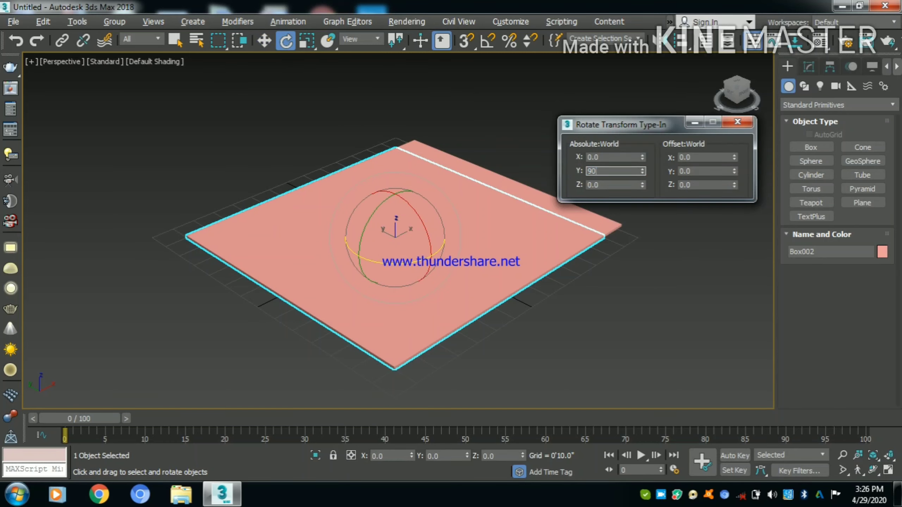
key(Return)
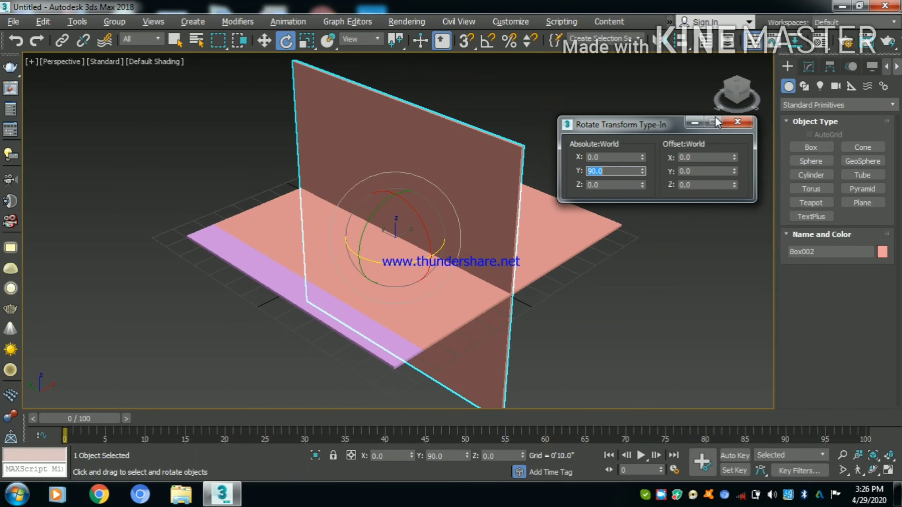
click(737, 122)
- Move the upright box along X to the floor's edge at about 5'11.6" and raise it to Z about 5'0.6" as a wall
key(w)
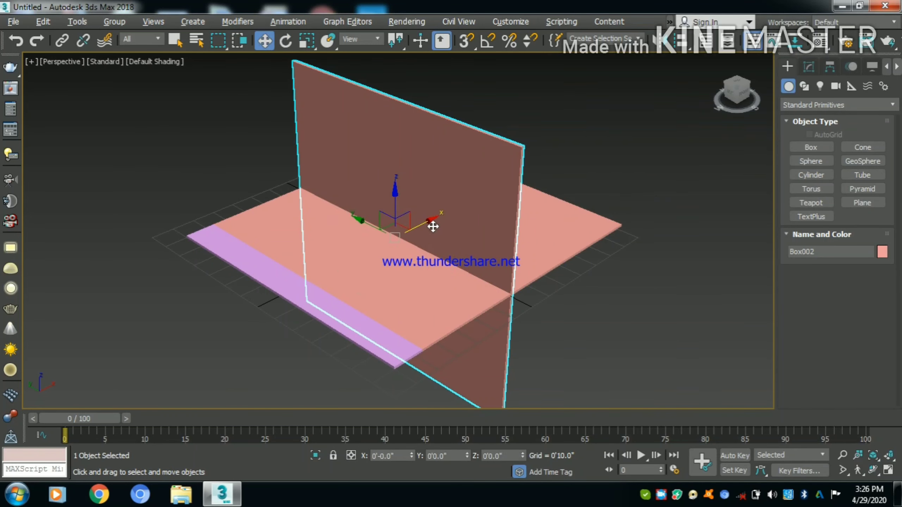
drag(429, 222, 539, 169)
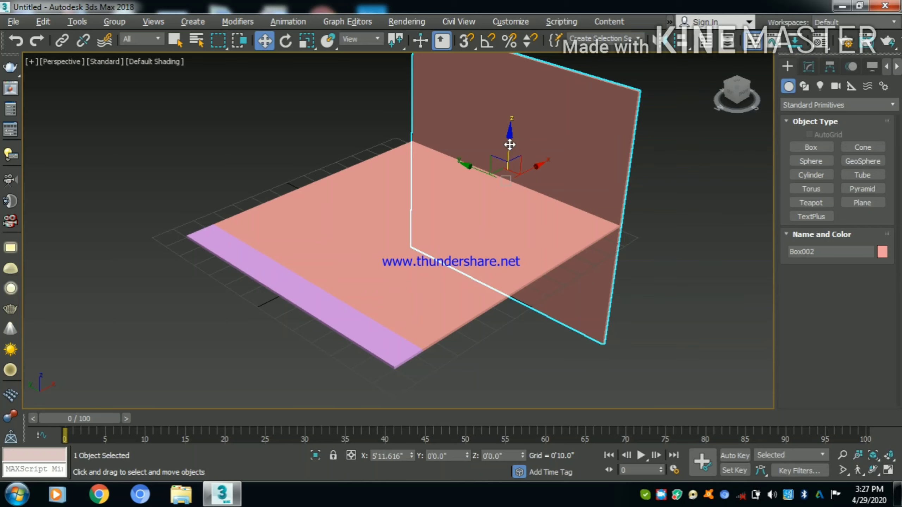
drag(510, 144, 466, 7)
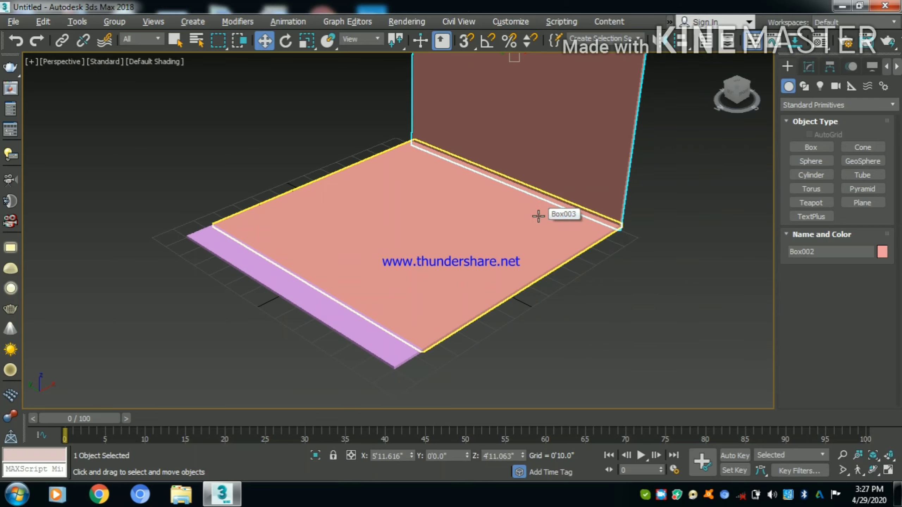
middle_drag(538, 216, 549, 245)
middle_drag(538, 157, 536, 245)
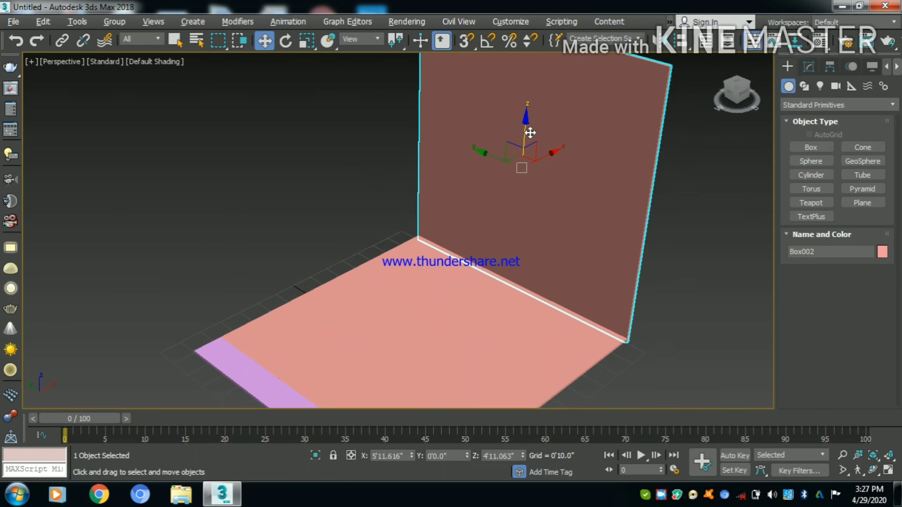
mouse_move(528, 134)
mouse_down()
mouse_move(528, 124)
mouse_move(538, 140)
mouse_up()
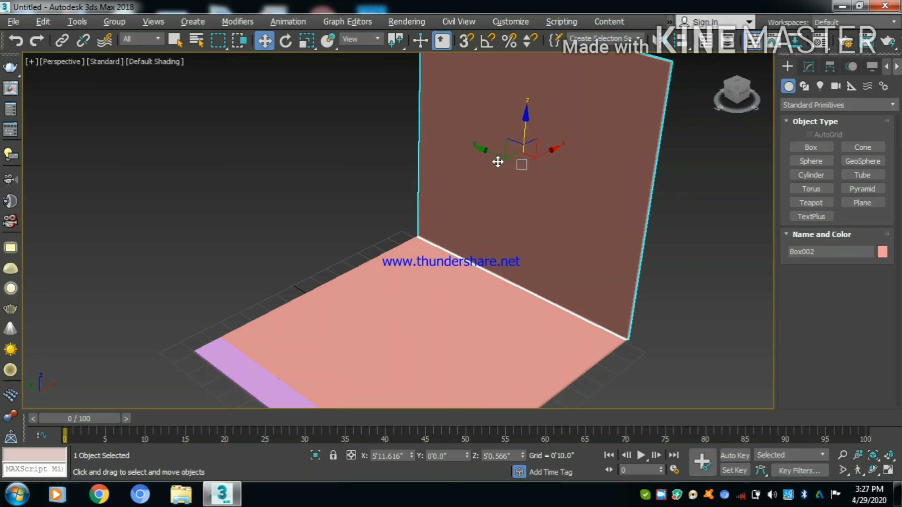
- Clone the wall as a copy, turned perpendicular to the first, and place it along the adjacent back edge of the floor
mouse_move(546, 155)
shift+mouse_down()
mouse_move(531, 156)
mouse_move(456, 233)
shift+mouse_up()
click(461, 297)
drag(343, 162, 350, 160)
- Select the floor and both walls in the top view and move them together along X, centring the floor near the origin
key(t)
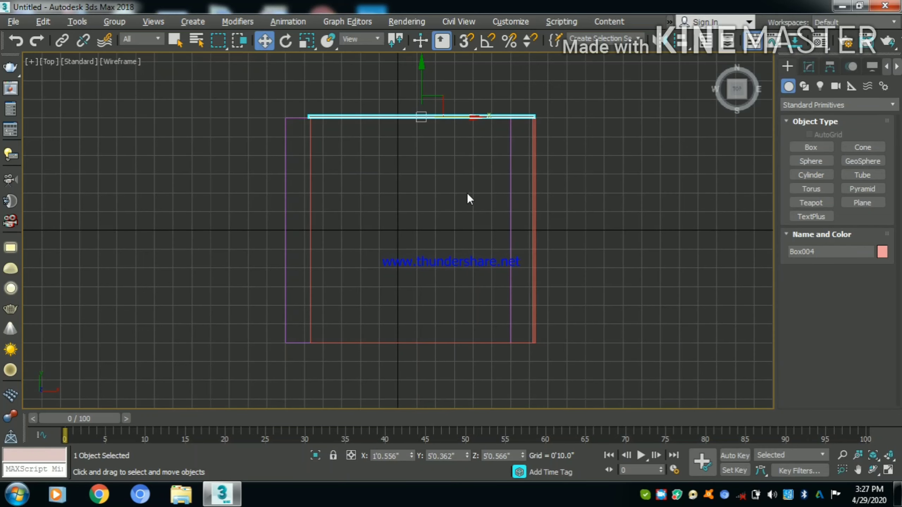
click(597, 100)
drag(548, 101, 515, 137)
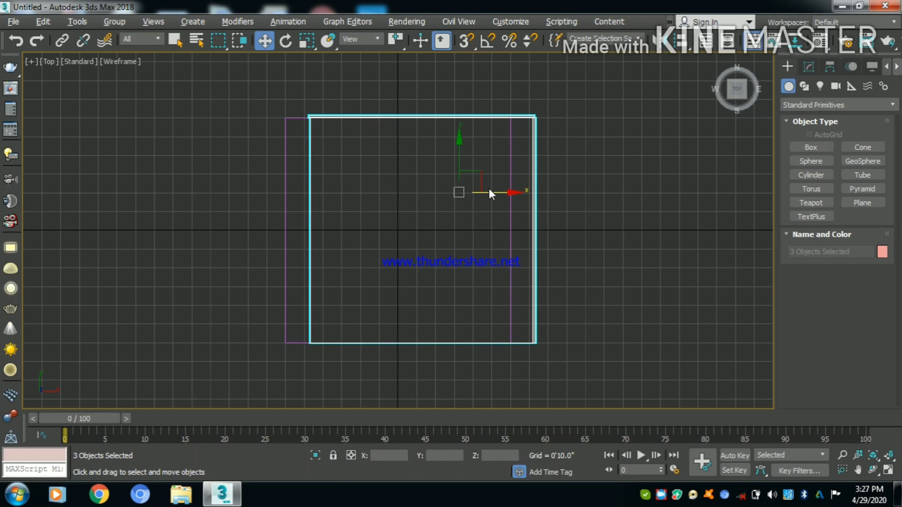
drag(489, 192, 465, 194)
- Select both walls and change their object color to light peach
click(333, 263)
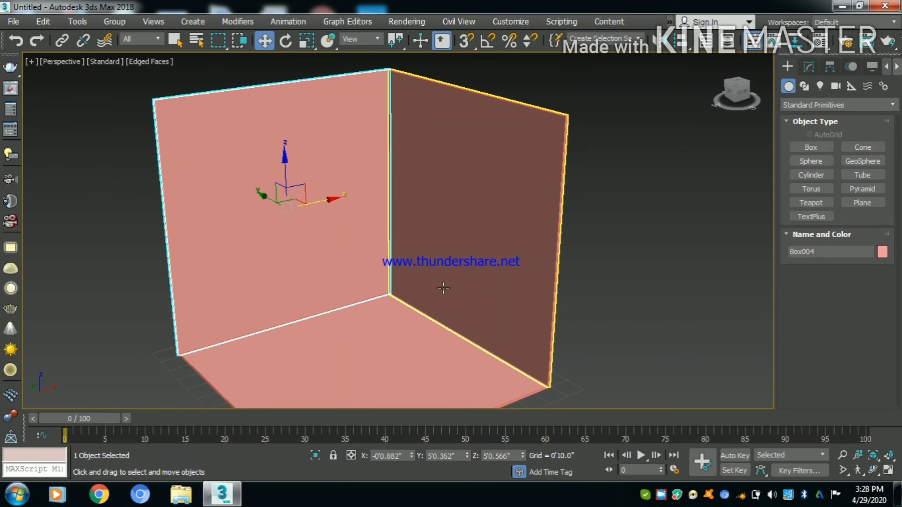
ctrl+click(443, 288)
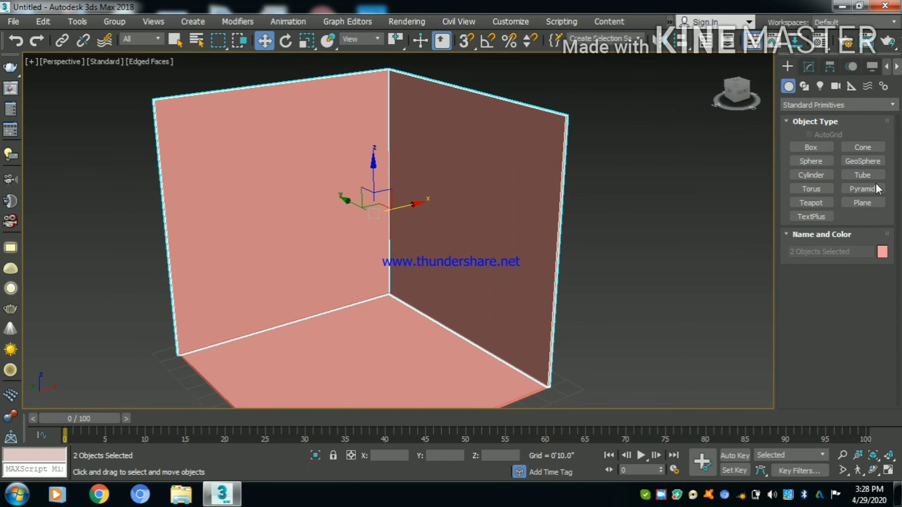
click(883, 252)
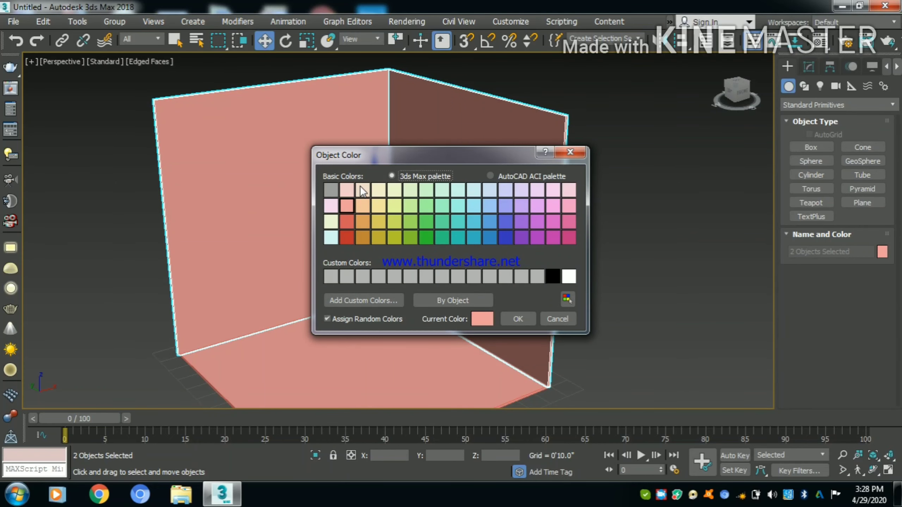
click(362, 188)
click(518, 319)
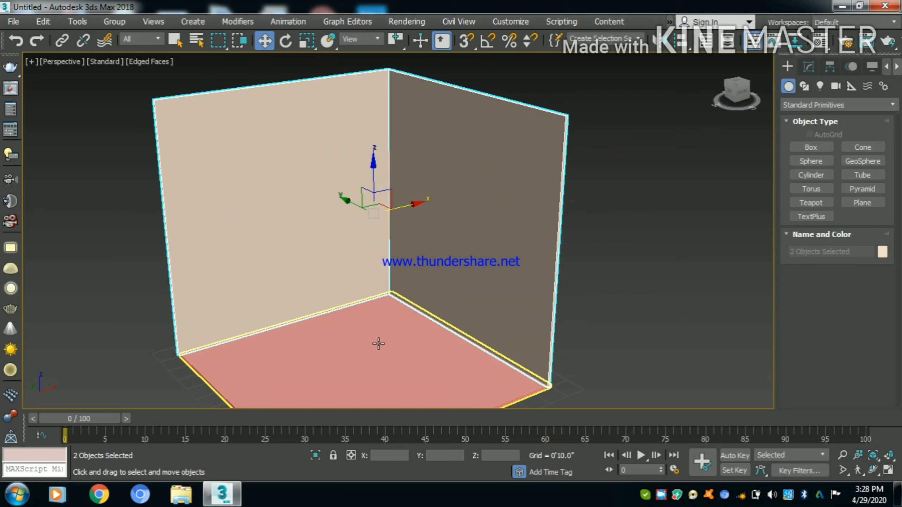
- Change the floor's object color to white and clear the selection
click(376, 343)
click(882, 252)
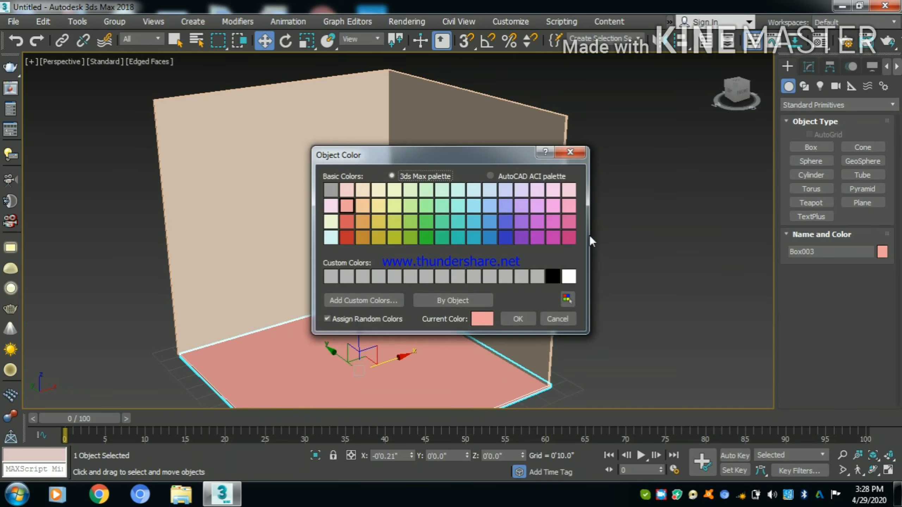
click(565, 280)
click(519, 319)
click(650, 303)
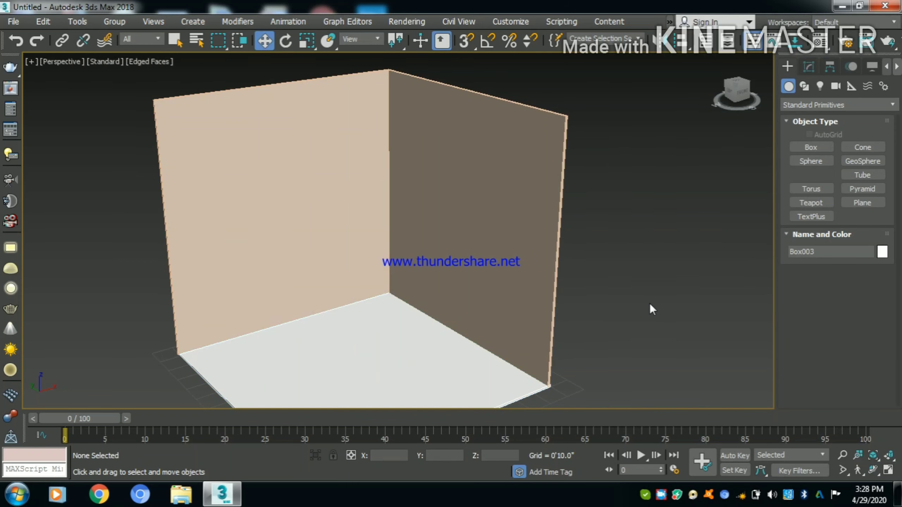
- Draw a cylinder outside the room in the top view, about 8.7" in radius and 4.2" high
scroll(420, 293, up, 4)
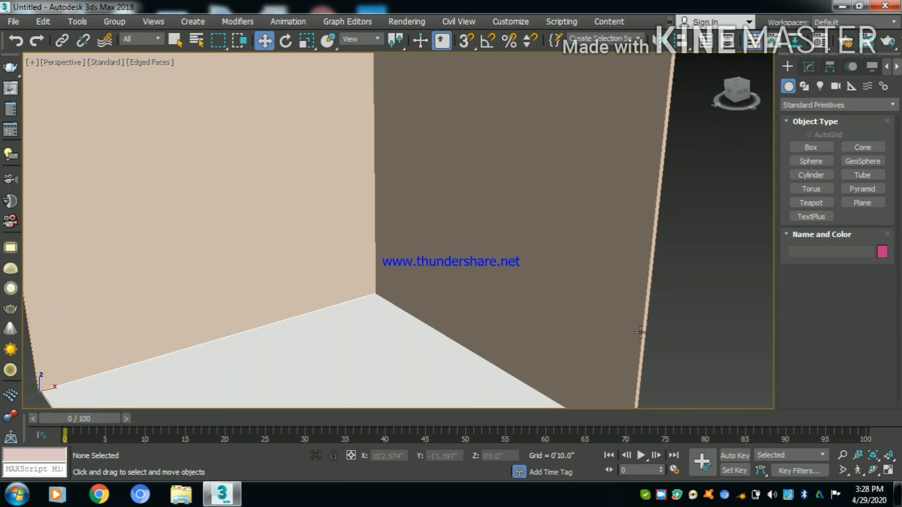
scroll(514, 343, down, 5)
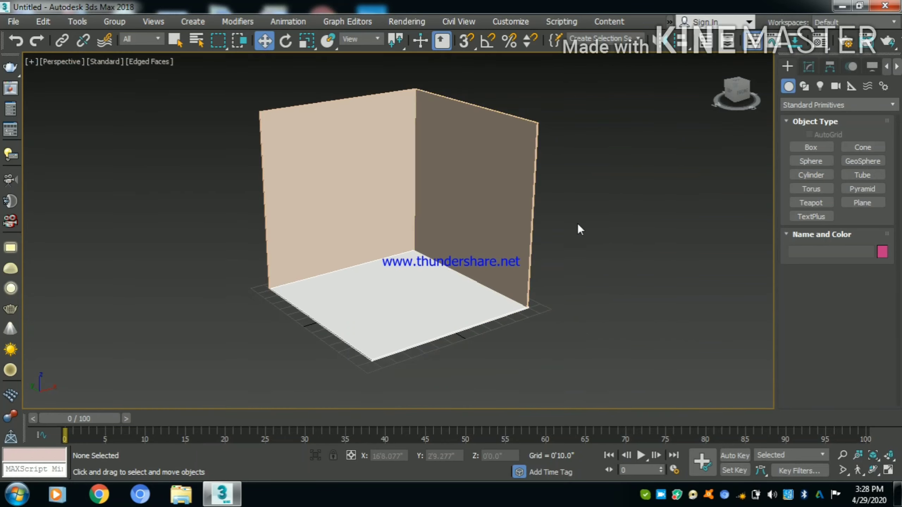
middle_drag(578, 223, 354, 234)
scroll(439, 212, up, 5)
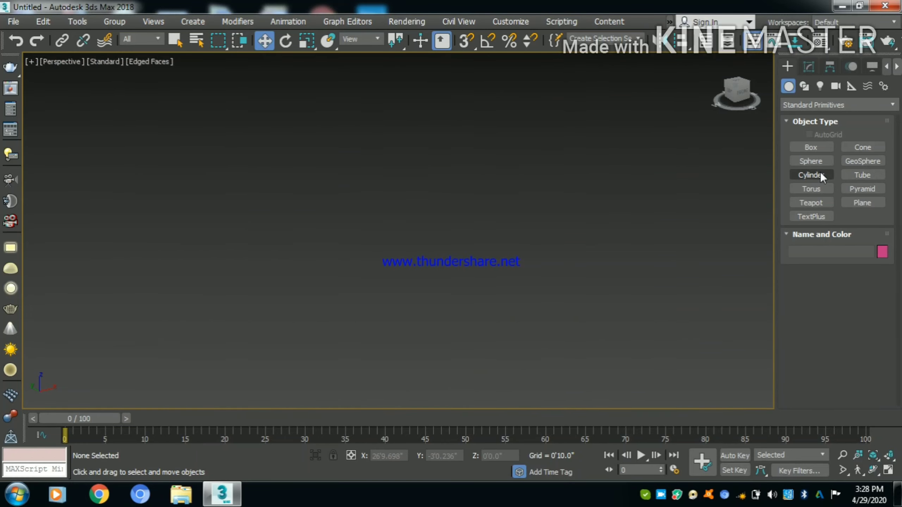
click(810, 176)
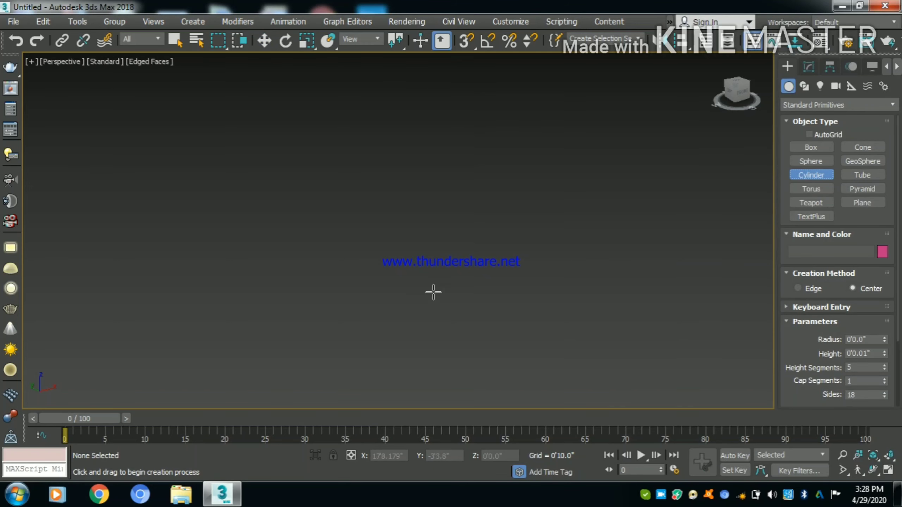
key(t)
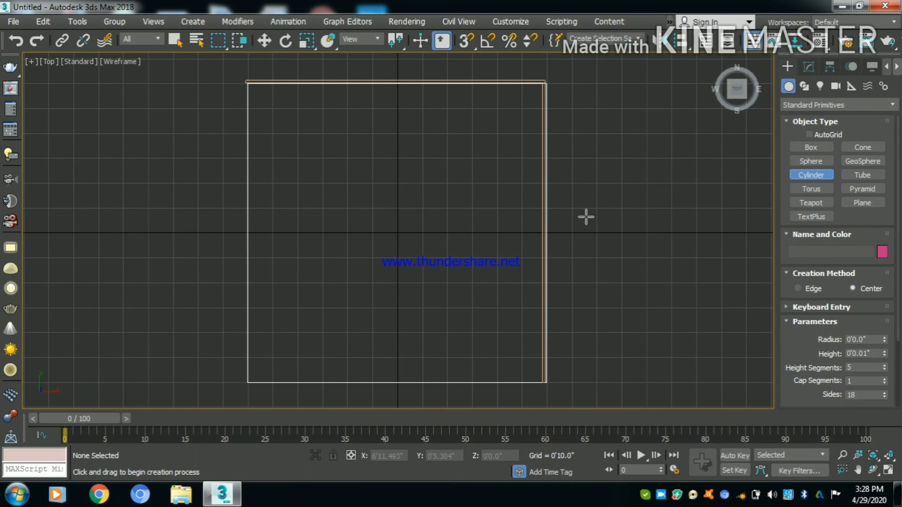
middle_drag(560, 206, 269, 210)
drag(384, 180, 397, 198)
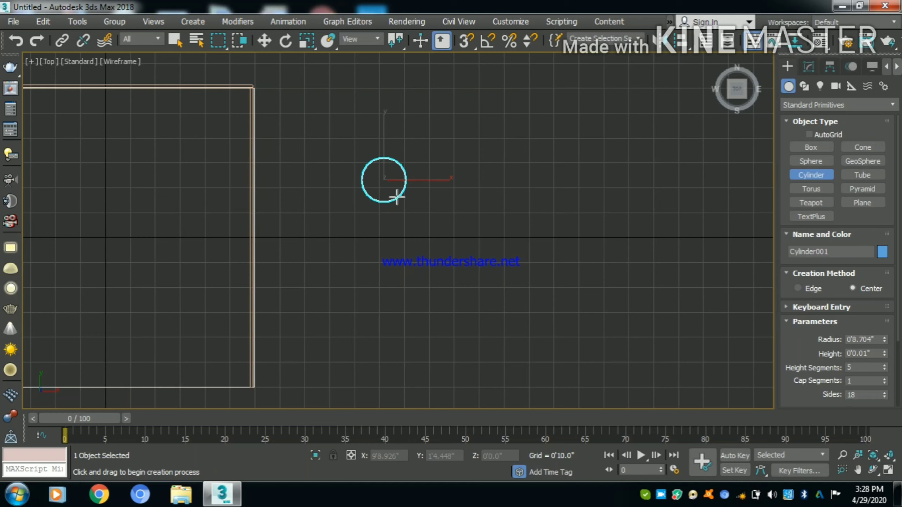
click(531, 169)
- Set the cylinder's radius to 6" and its height to 1"
click(809, 66)
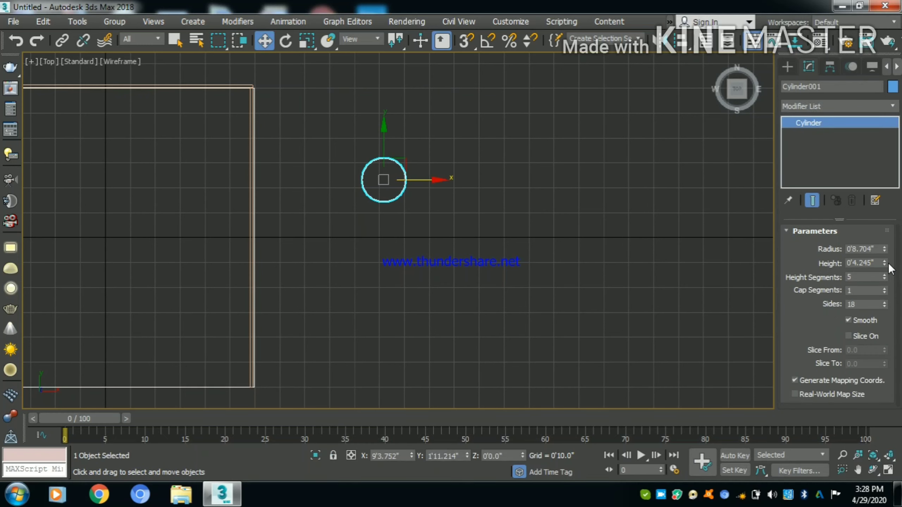
double_click(861, 249)
text(6)
key(Tab)
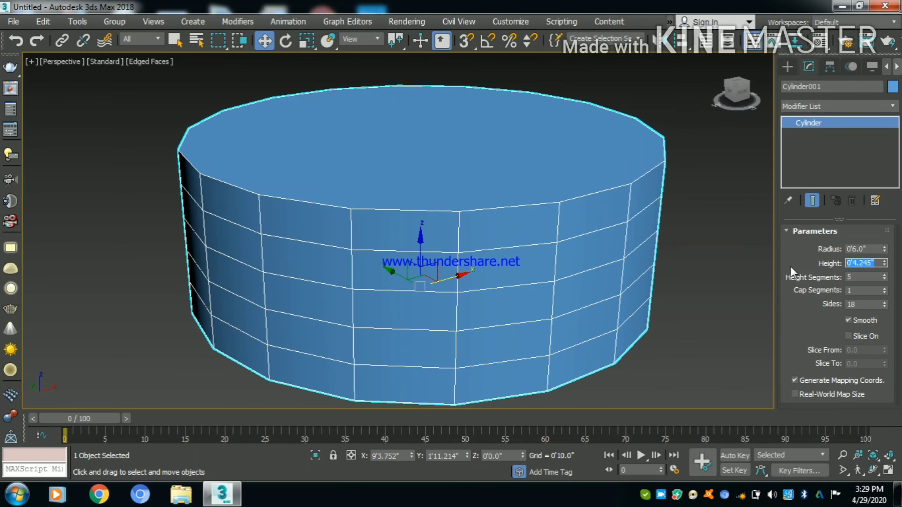
text(1)
key(Return)
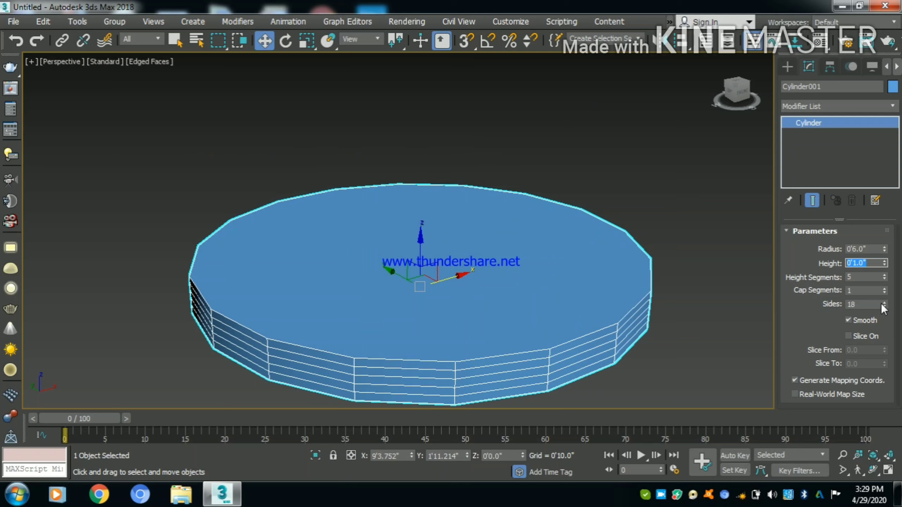
- Increase the cylinder to 169 sides and 18 height segments, keeping edged faces displayed
drag(884, 304, 845, 203)
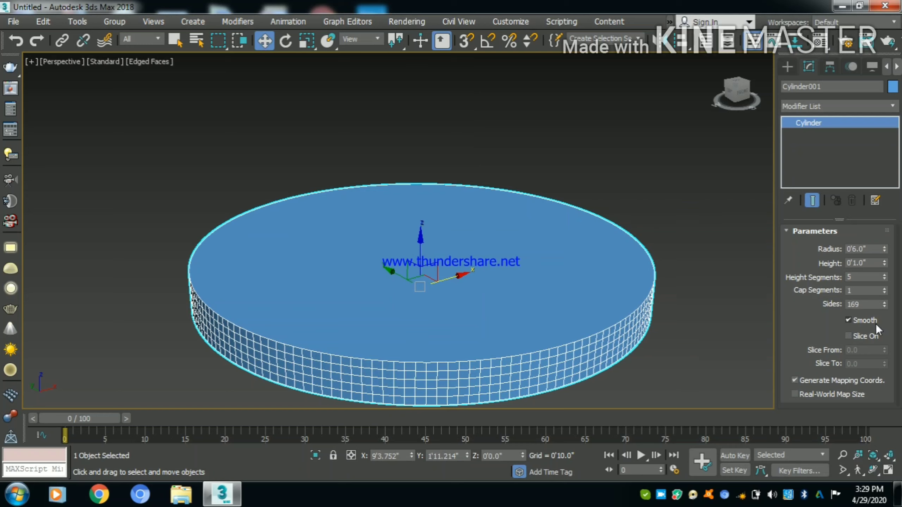
key(F4)
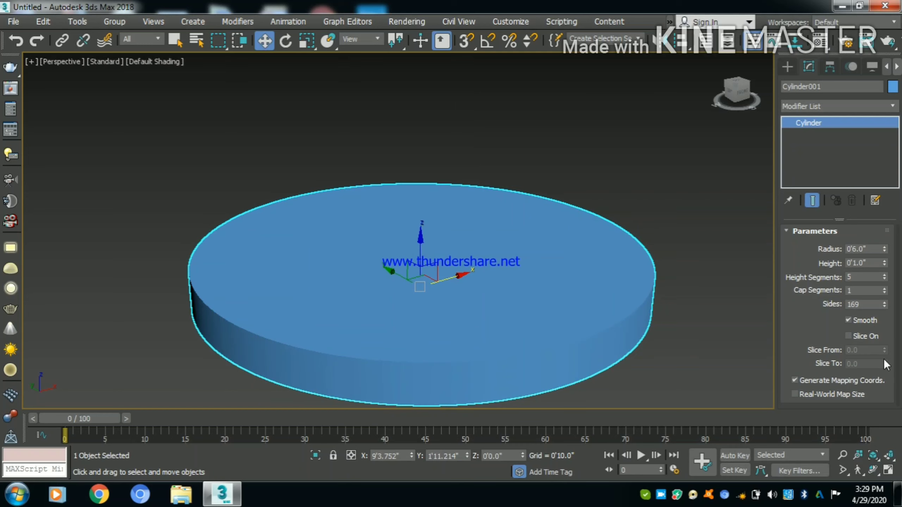
key(F4)
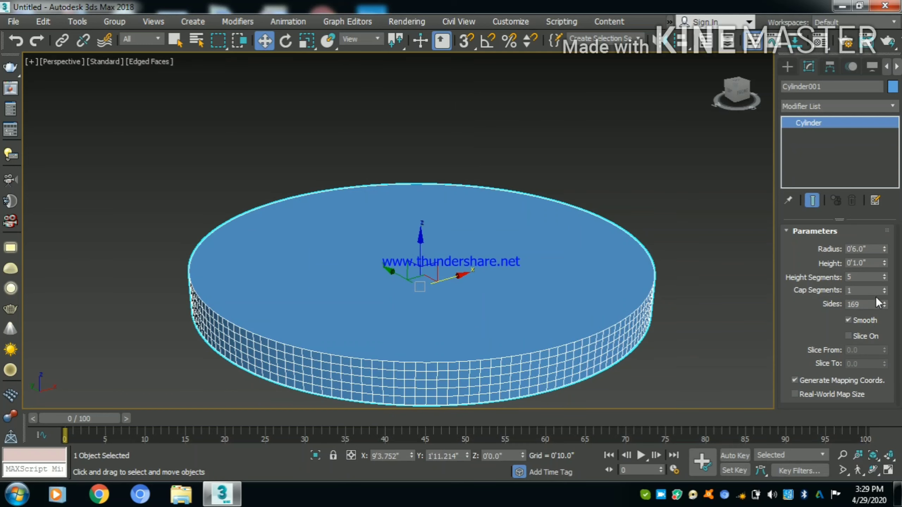
drag(886, 277, 878, 264)
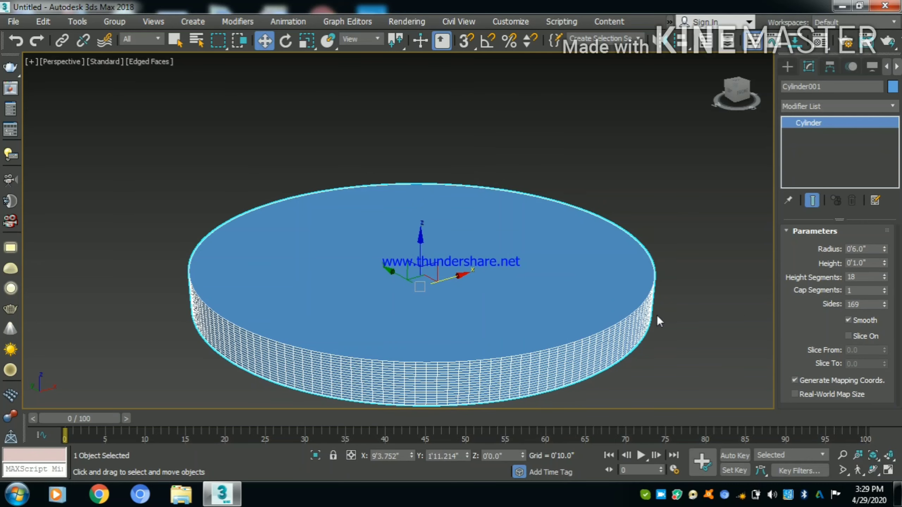
scroll(603, 235, down, 6)
middle_drag(550, 231, 538, 278)
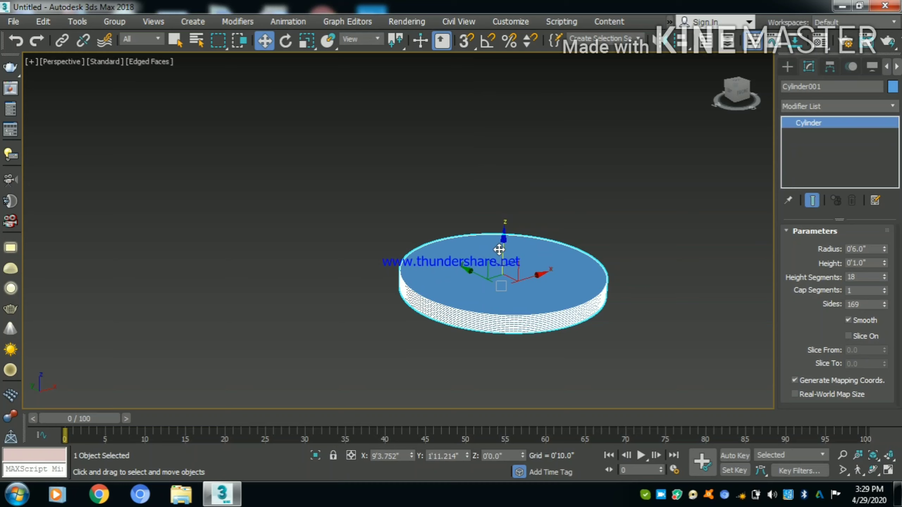
- Draw a sphere about 5.8" in radius over the flat cylinder in the top view
click(789, 67)
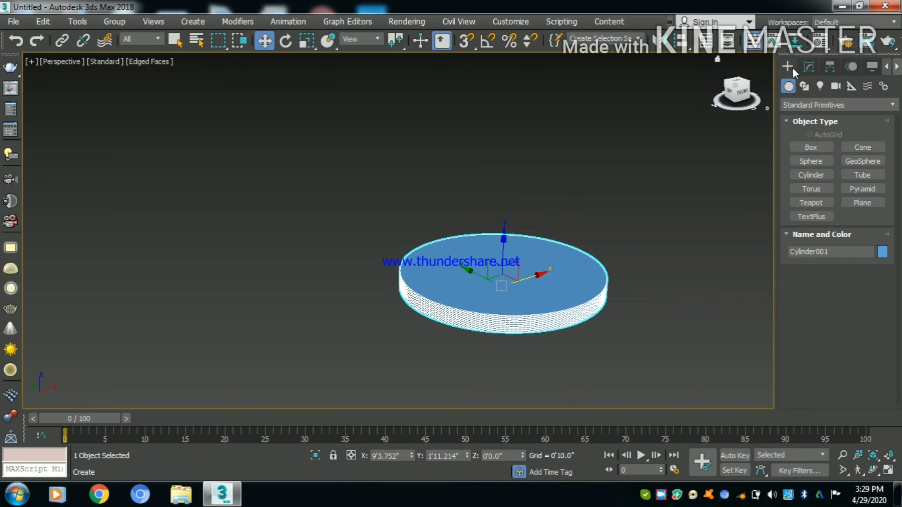
click(822, 164)
key(t)
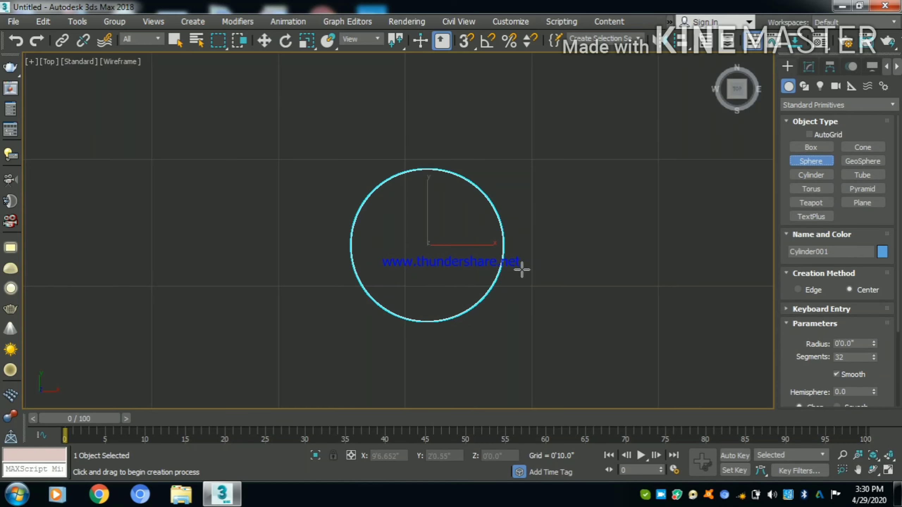
drag(423, 245, 474, 296)
- Center the sphere on the flat cylinder and raise it about 4.9" so it sits on the base
key(w)
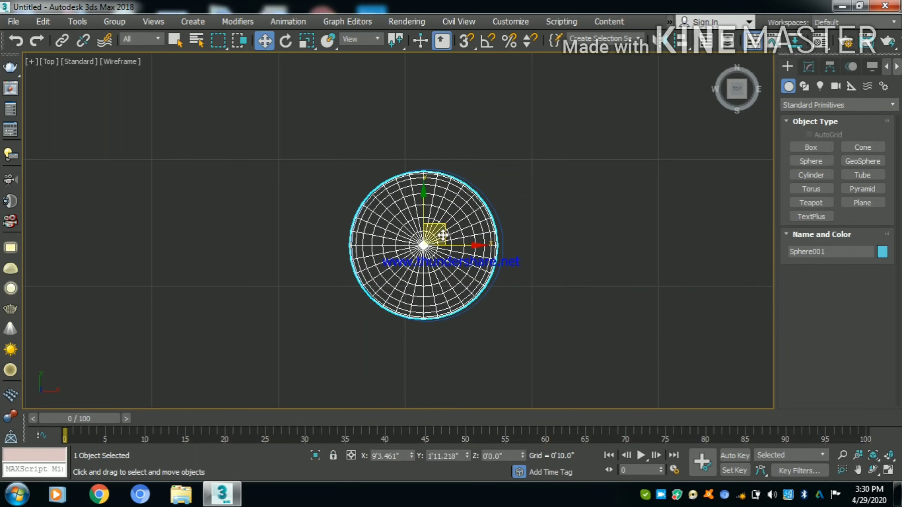
drag(460, 246, 496, 175)
key(p)
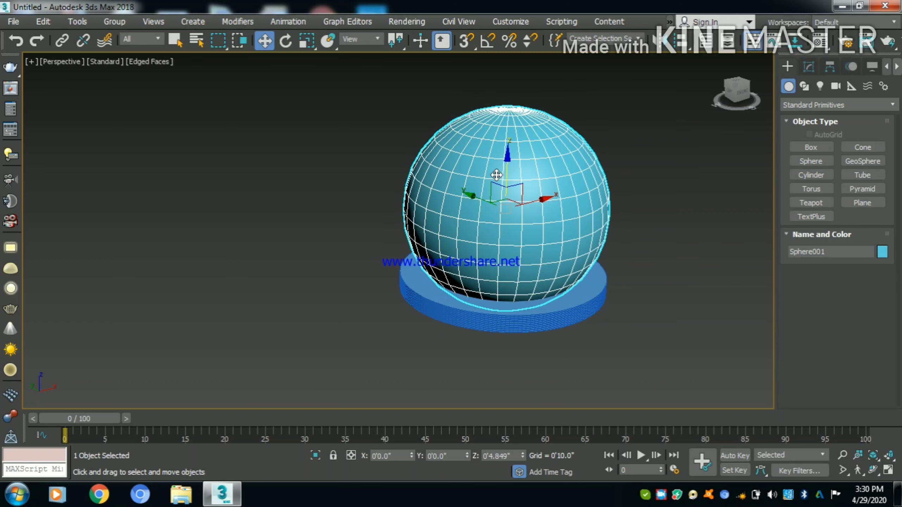
click(664, 274)
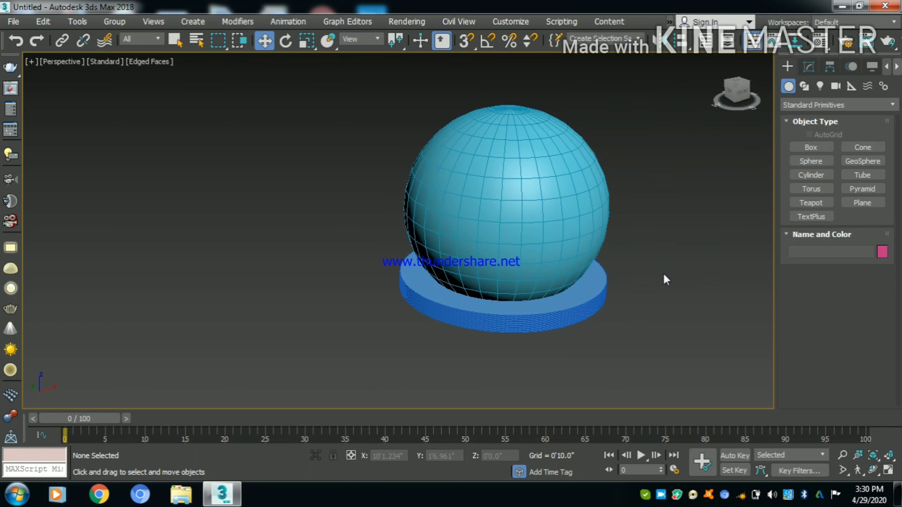
- Increase the sphere to 165 segments and clear the selection
click(498, 230)
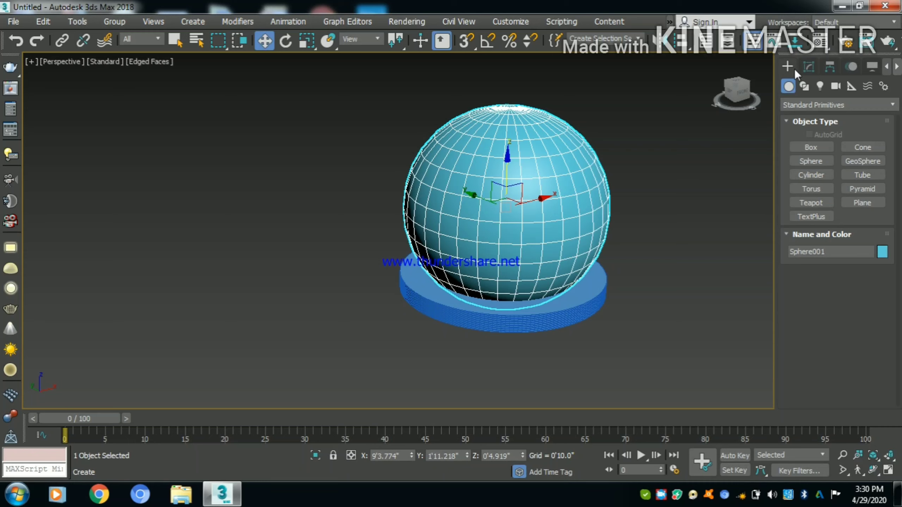
click(807, 67)
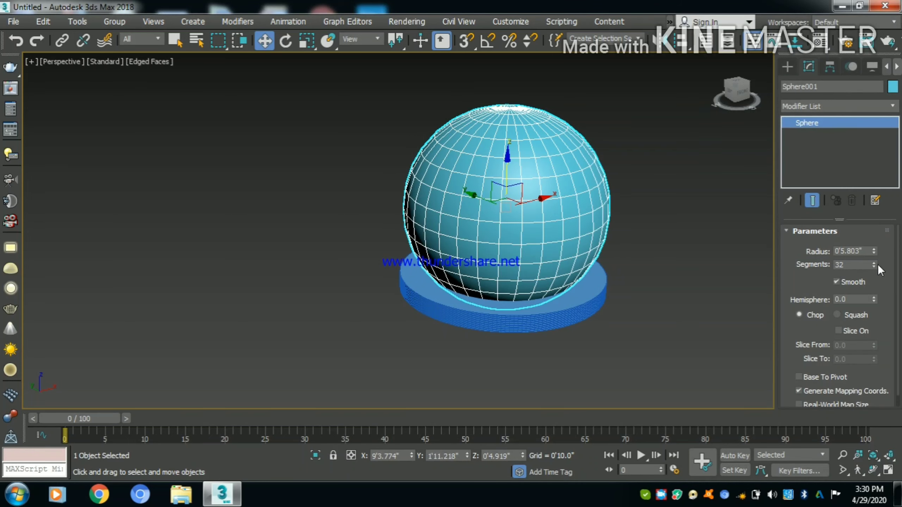
drag(874, 265, 824, 186)
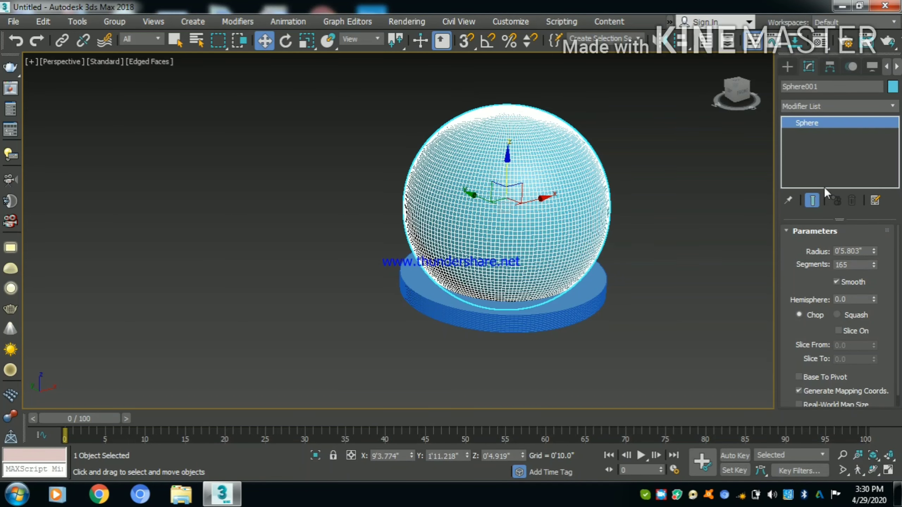
click(649, 319)
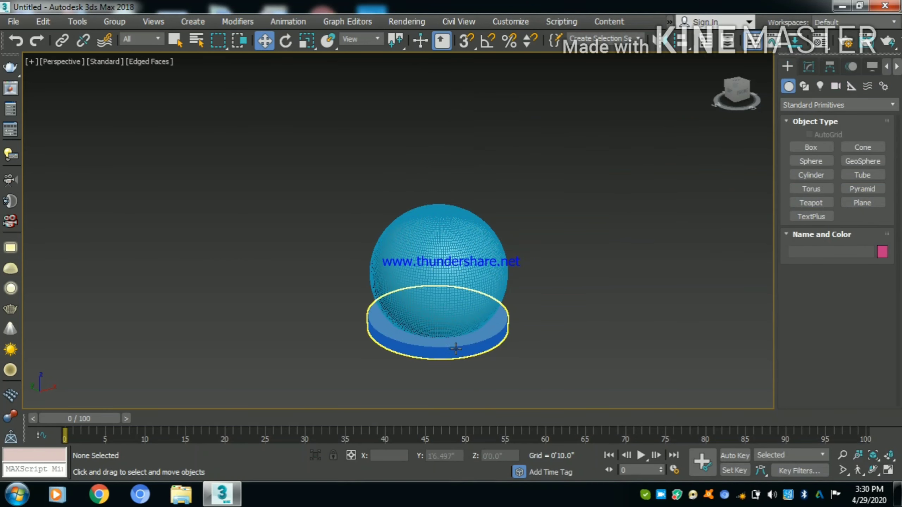
- Clone the base cylinder as a single copy about 8" higher, near the top of the sphere
click(455, 349)
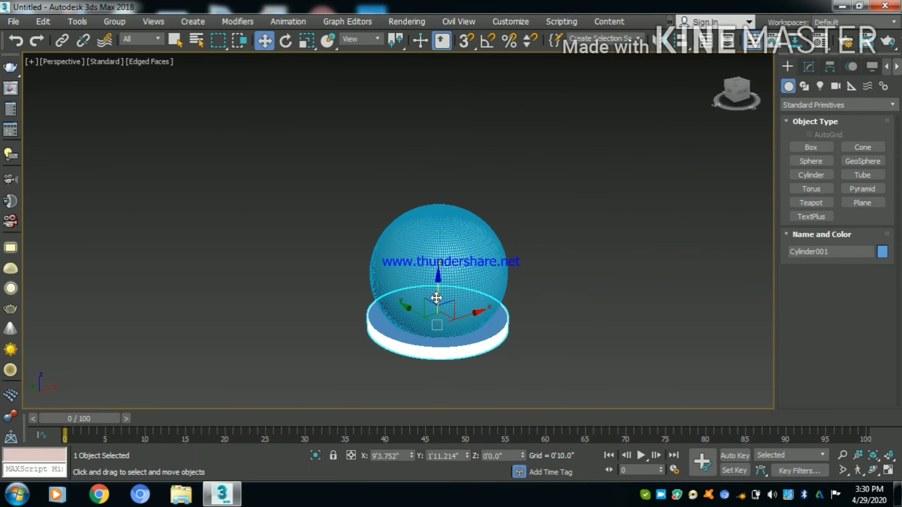
shift+drag(437, 298, 431, 208)
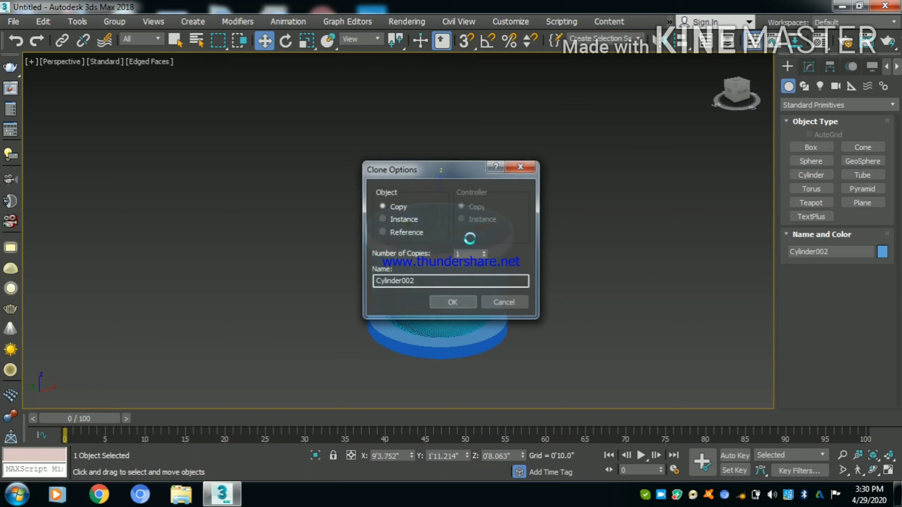
click(466, 304)
- Turn the copied cylinder into a stem with a 0.6" radius and 6" height, standing on top of the sphere
click(809, 67)
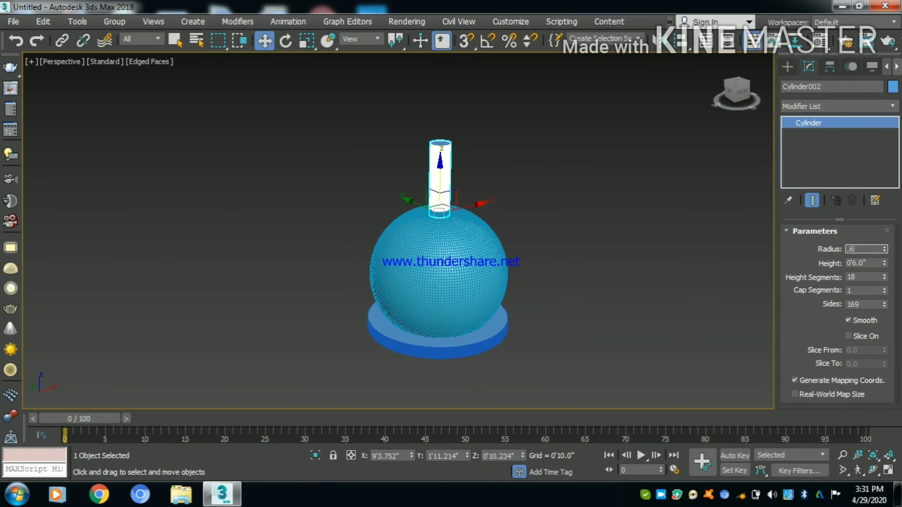
key(Return)
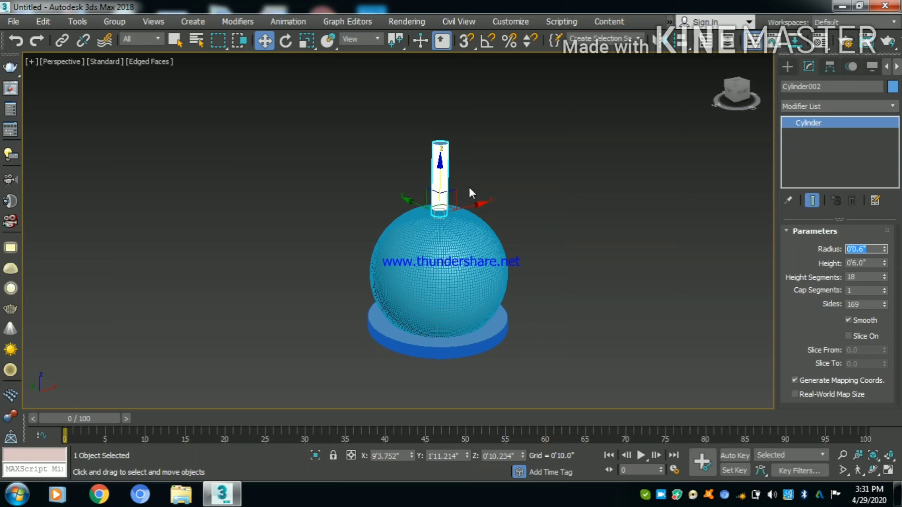
drag(445, 182, 441, 182)
click(512, 169)
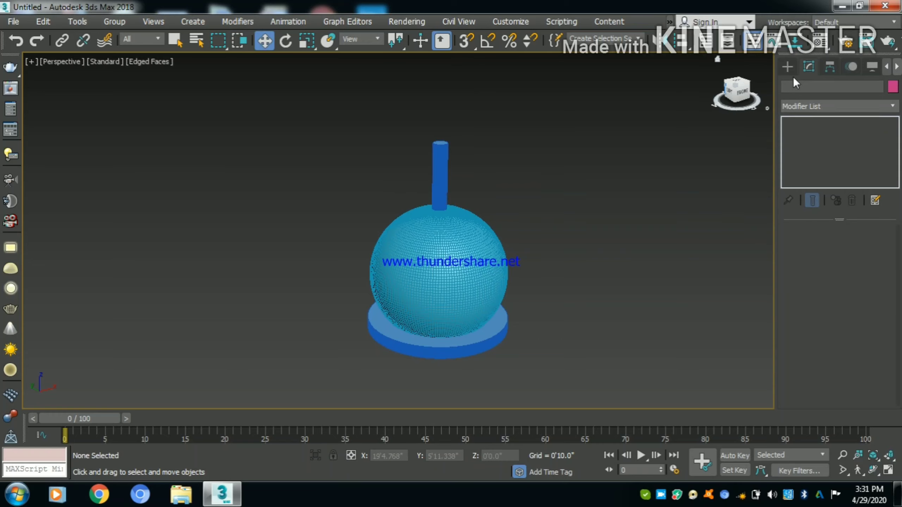
- Draw a cone over the sphere in the top view, about 4.7" and 2.7" in radius and 2.3" high
click(787, 68)
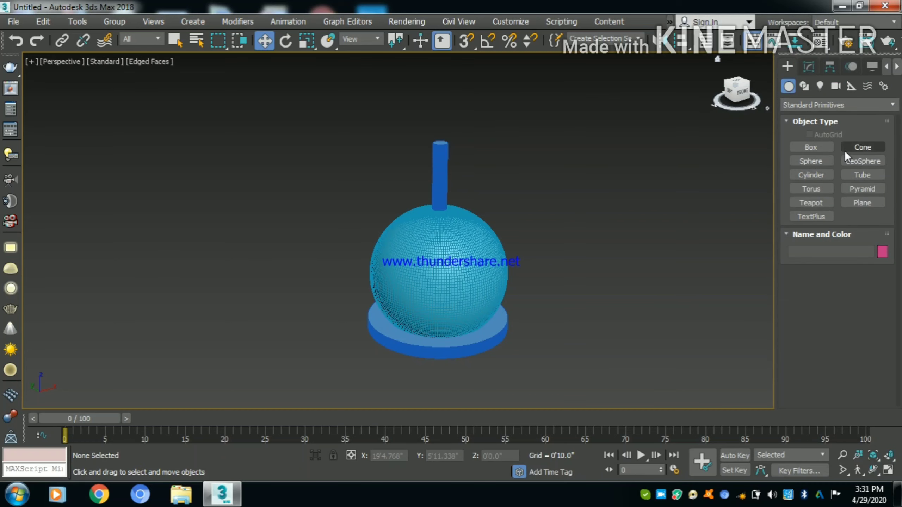
click(862, 147)
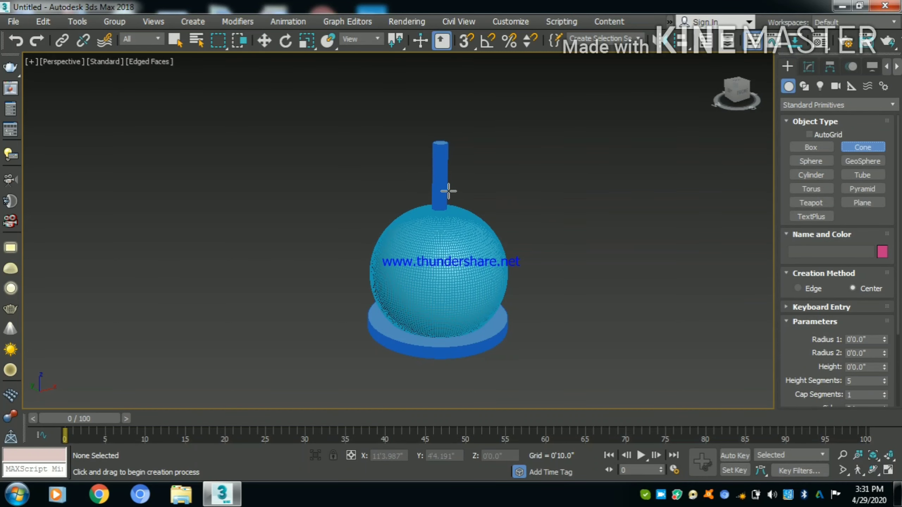
key(t)
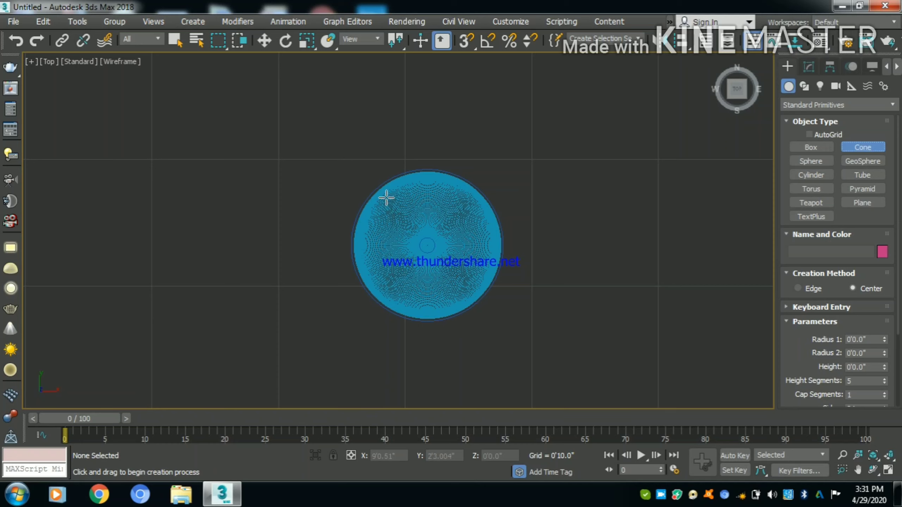
drag(419, 231, 461, 276)
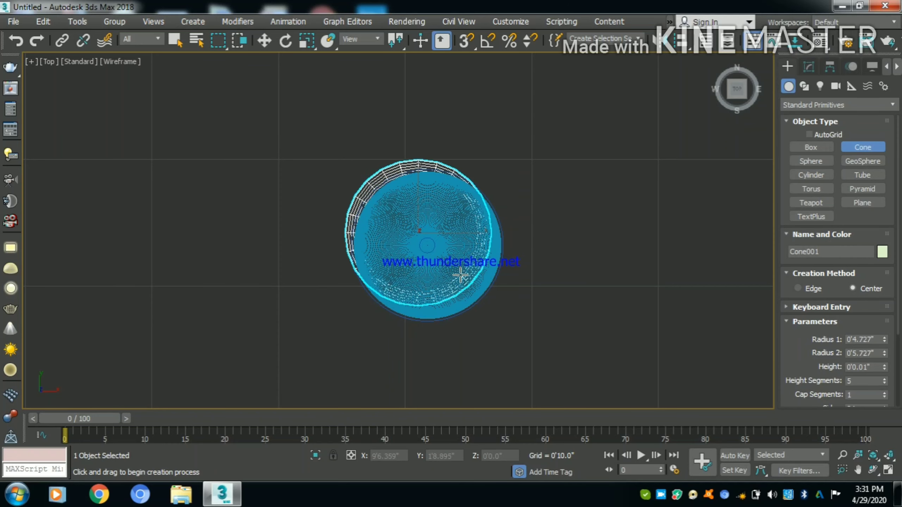
click(450, 243)
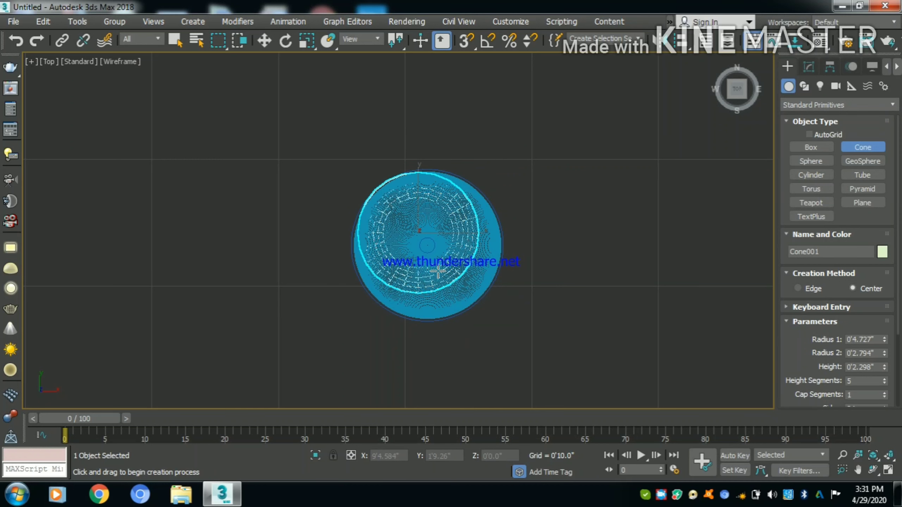
click(438, 271)
- Center the cone on the sphere and raise it in the front view to about 1'0.4", around the stem
key(w)
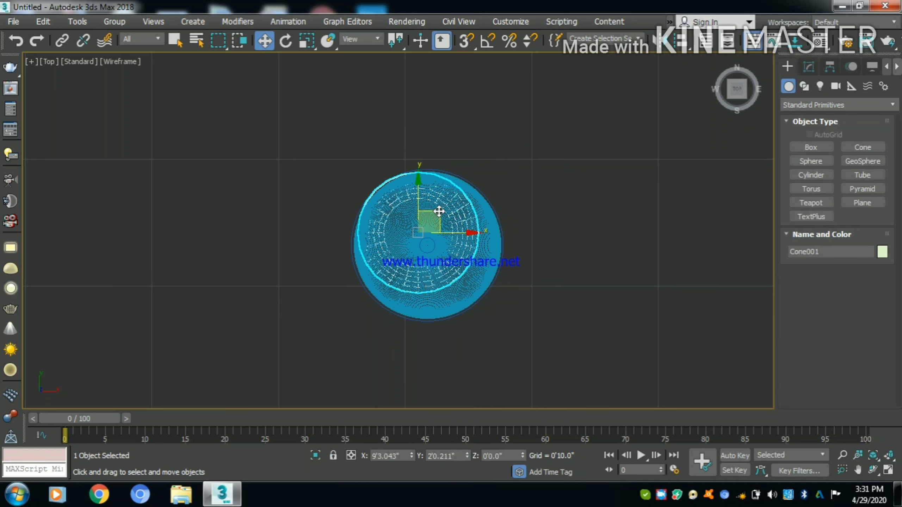
mouse_move(439, 211)
mouse_down()
mouse_move(457, 225)
mouse_move(449, 225)
mouse_up()
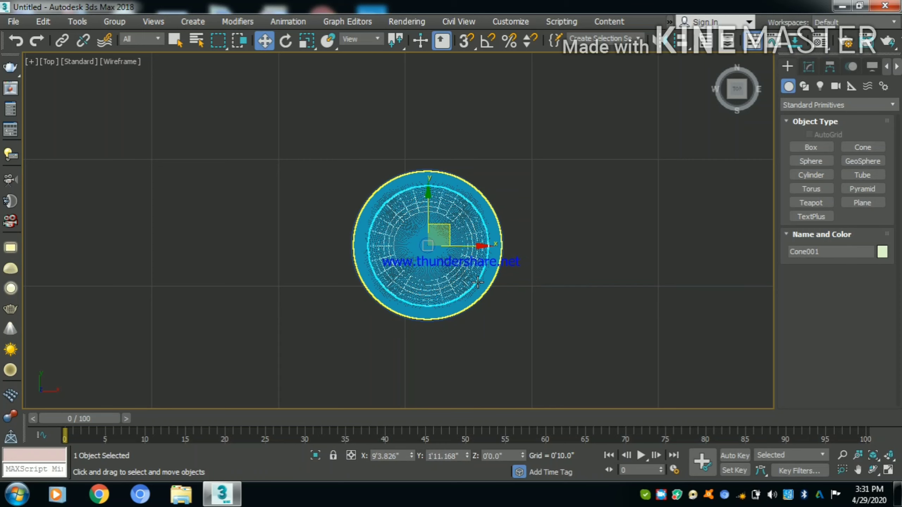
key(f)
key(z)
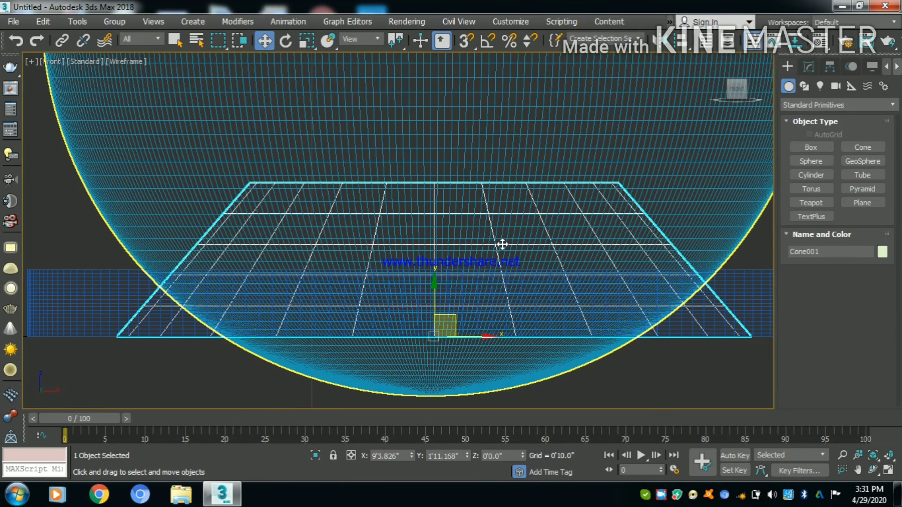
scroll(477, 249, down, 8)
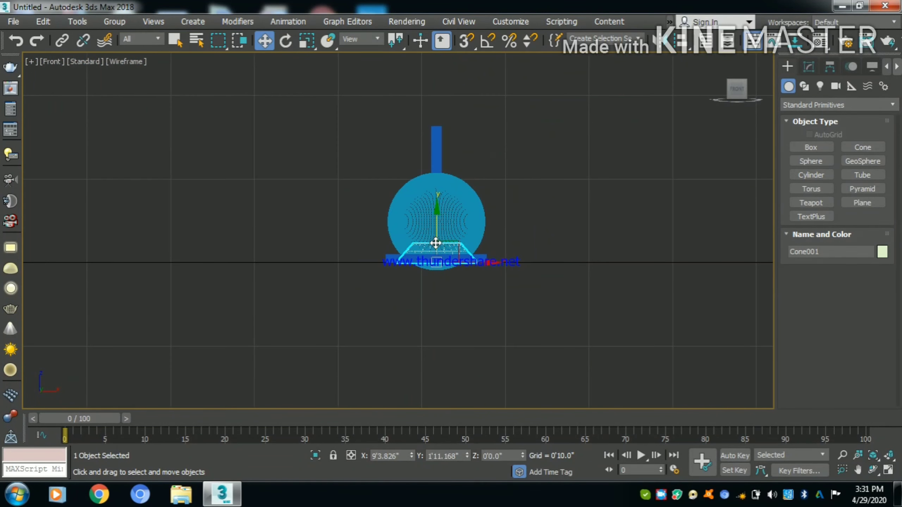
drag(437, 237, 428, 115)
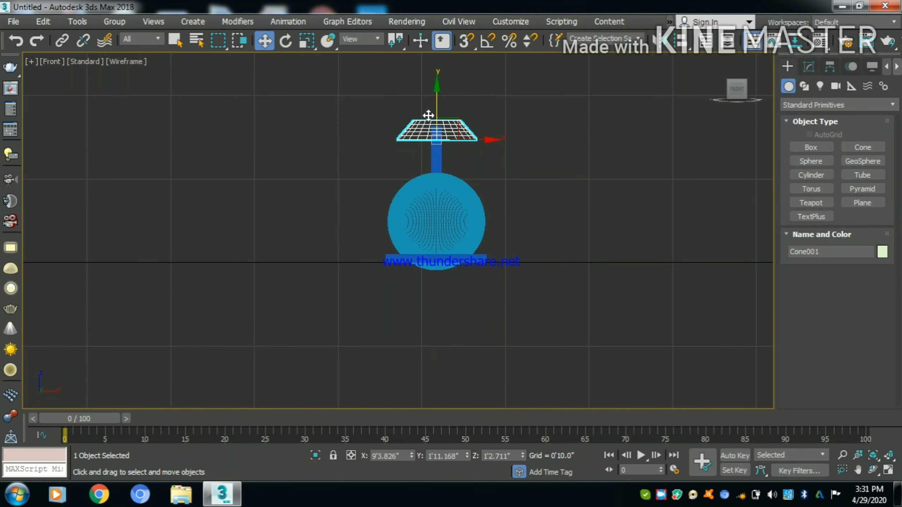
middle_drag(514, 222, 563, 365)
drag(488, 243, 491, 262)
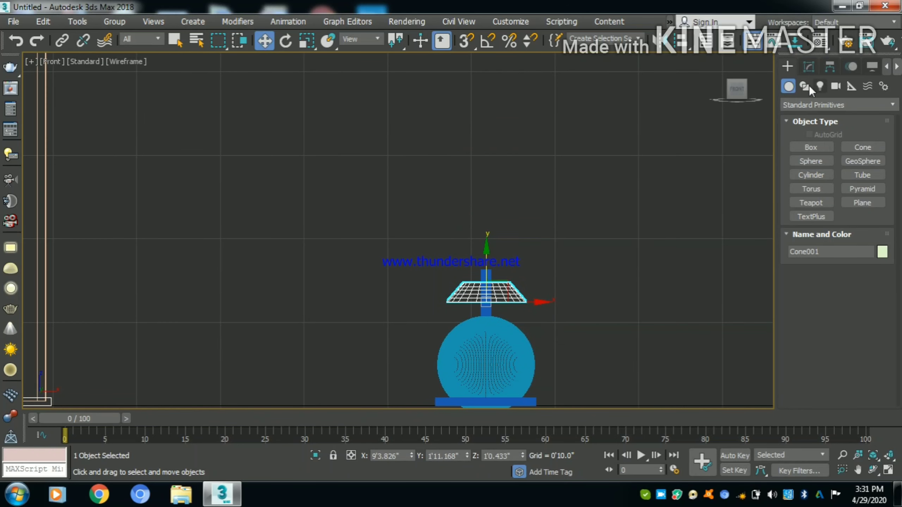
- Set the cone's Radius 1 to 8", Radius 2 to 1.5" and height to 1'0", and clear the selection
click(809, 67)
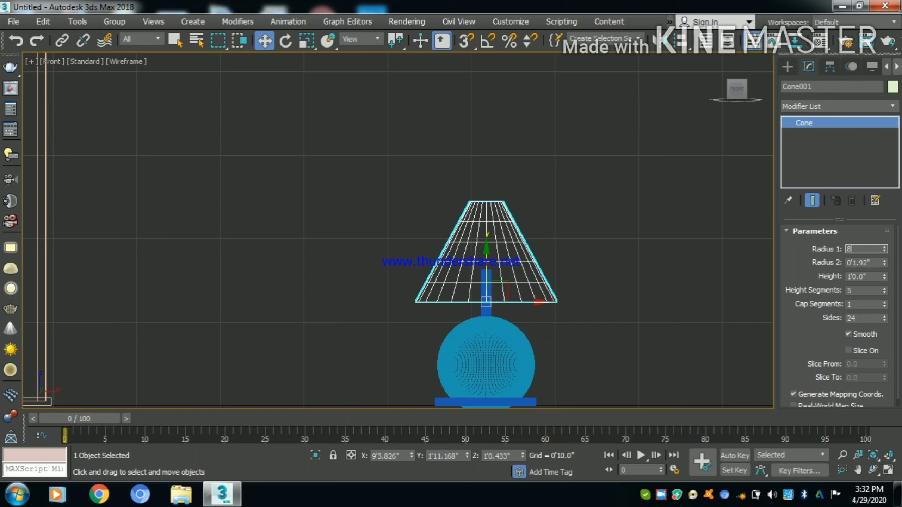
text(8)
key(Return)
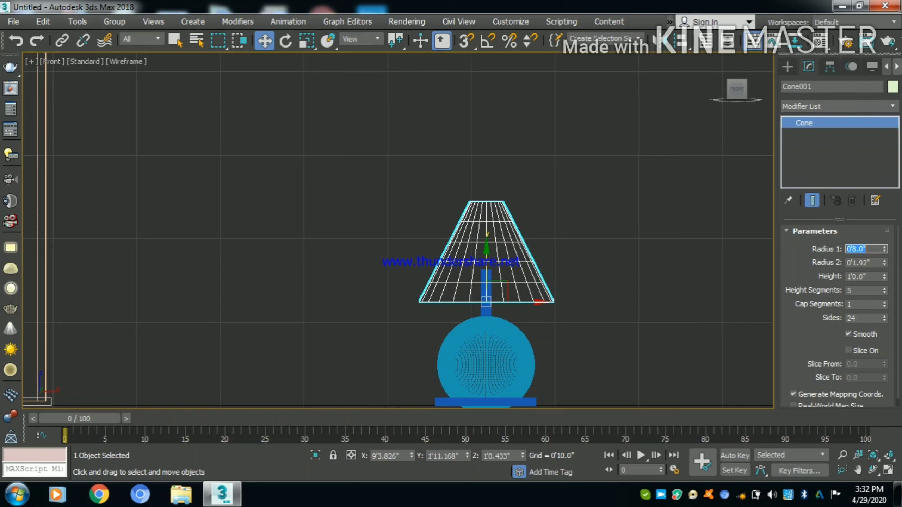
key(Tab)
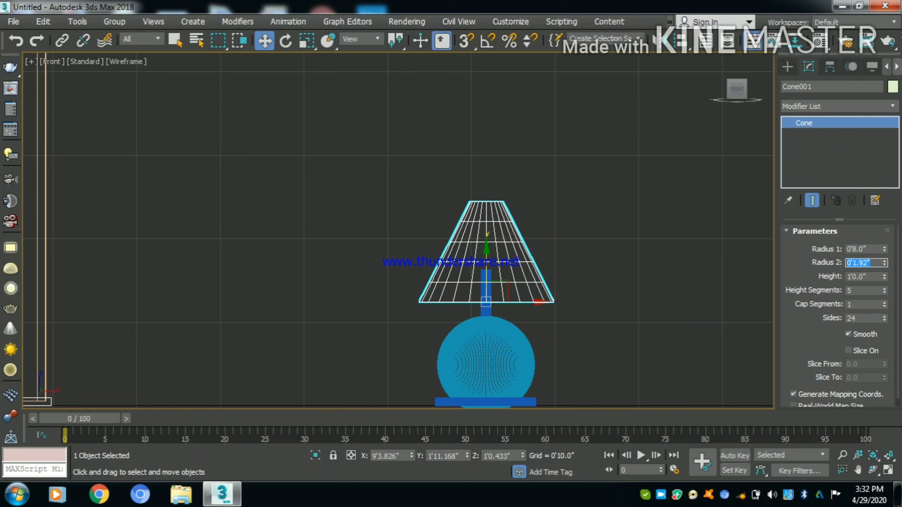
text(1.5)
key(Return)
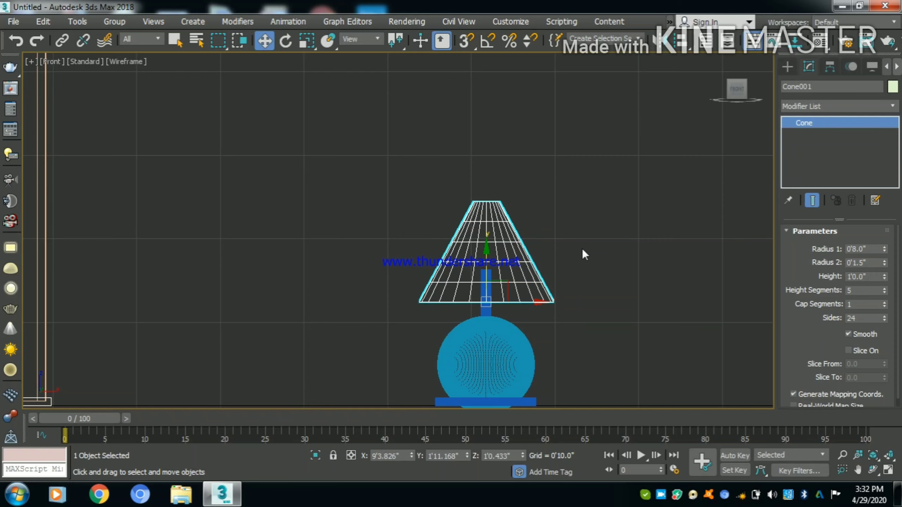
click(584, 250)
- Lower the cone slightly to about 11.4" in the perspective view and increase it to 137 sides
key(t)
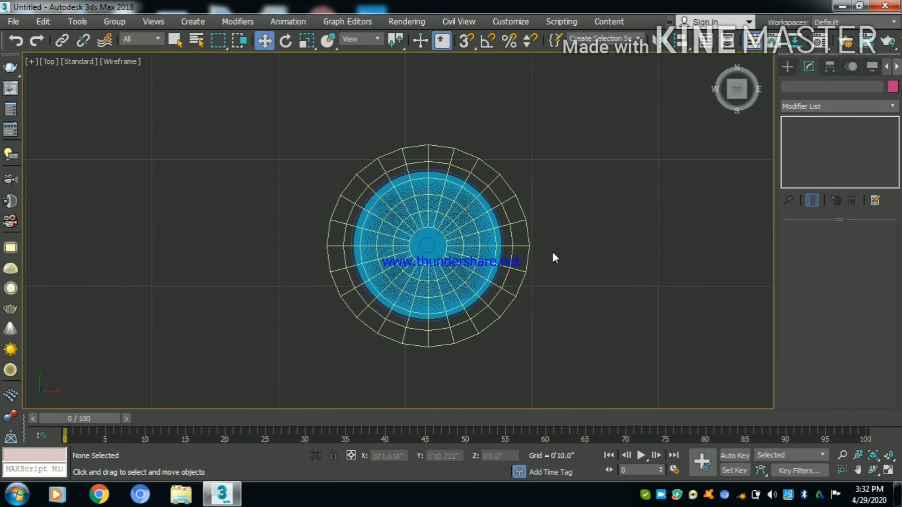
key(p)
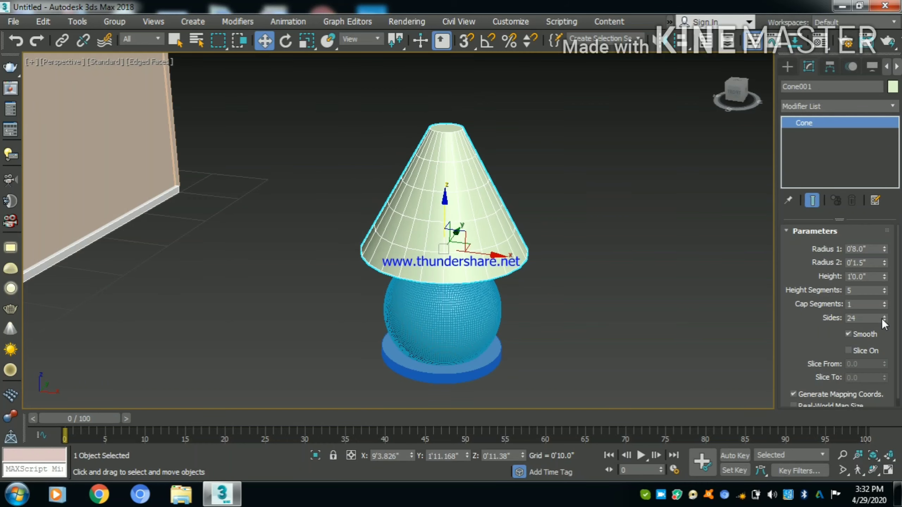
drag(885, 319, 854, 238)
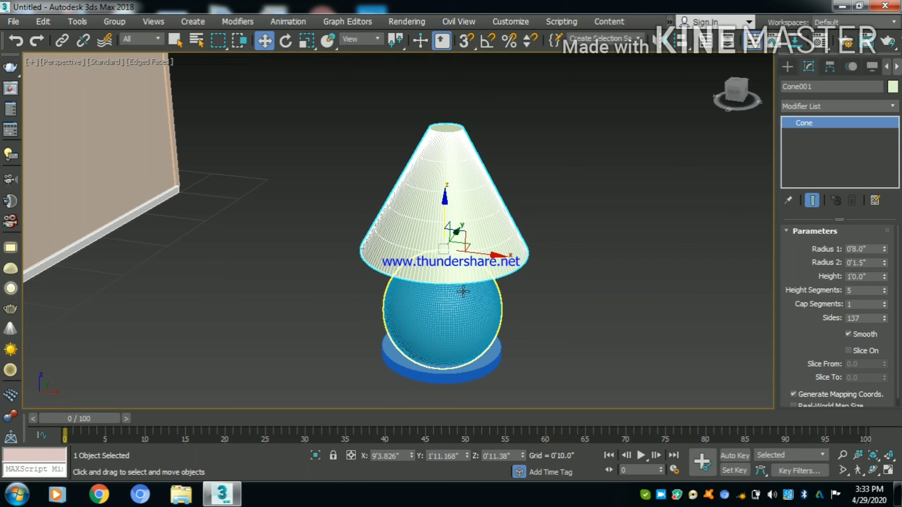
- Add a Taper modifier to the cone lampshade with an amount of -0.18 and a curve of 0.96
alt+middle_drag(460, 281, 485, 250)
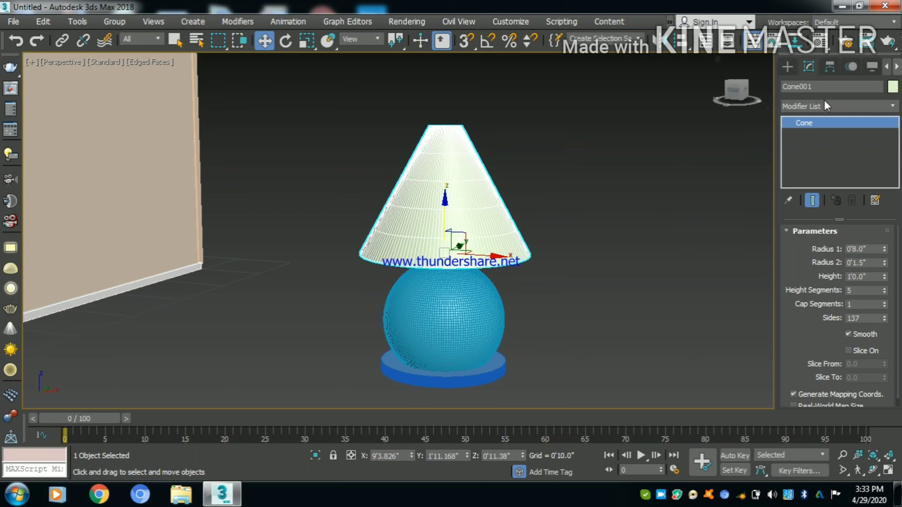
click(835, 106)
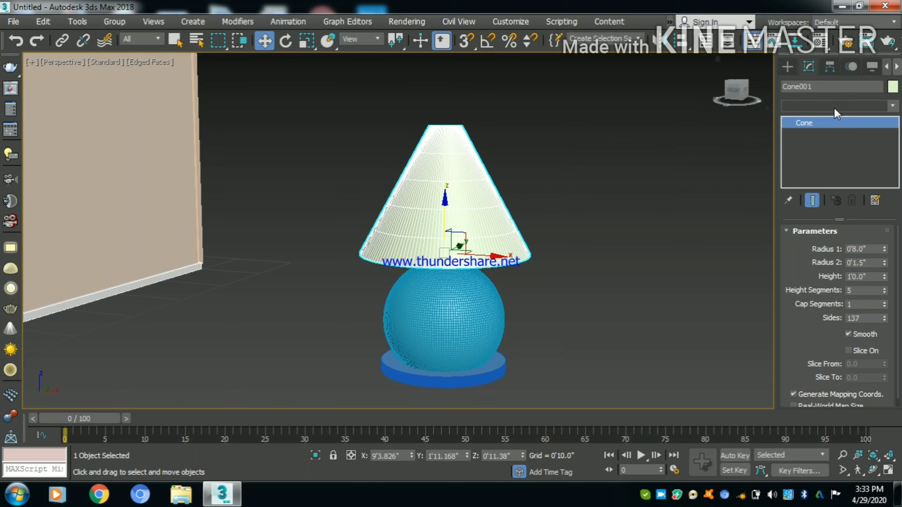
click(835, 107)
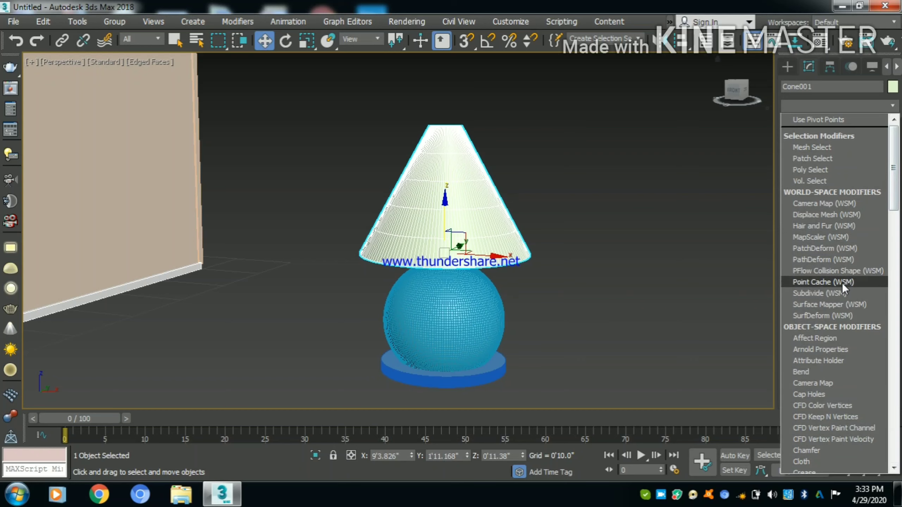
scroll(843, 283, down, 20)
click(814, 343)
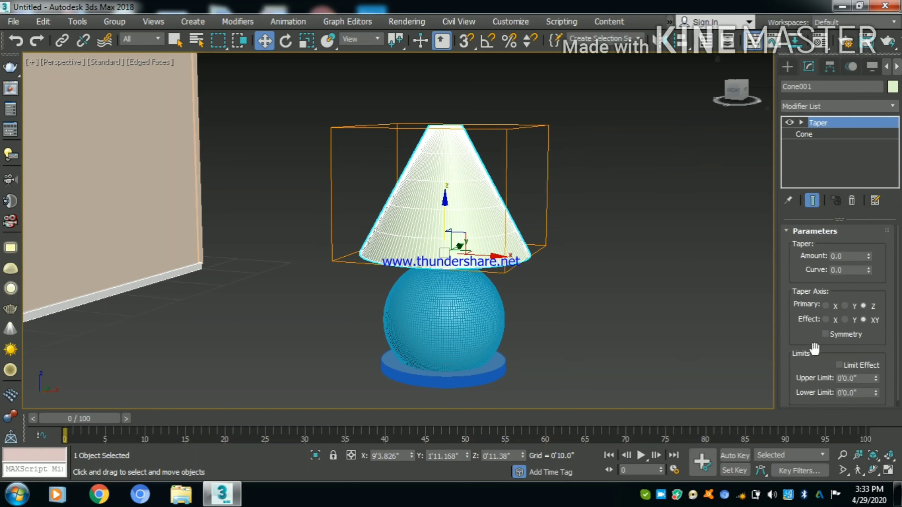
drag(868, 254, 828, 227)
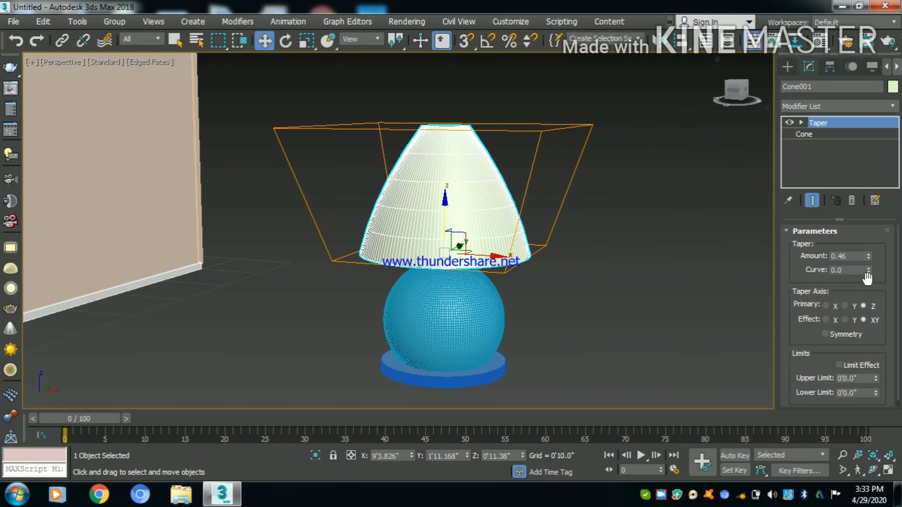
drag(868, 272, 869, 323)
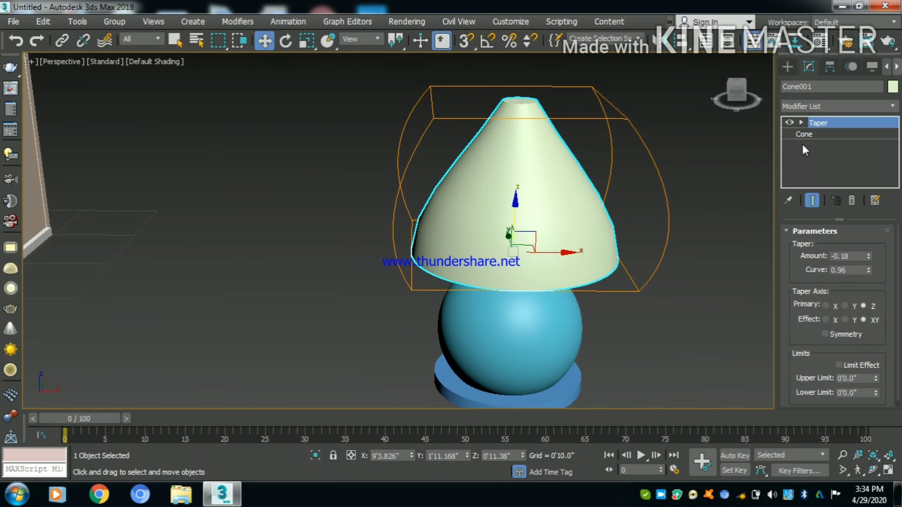
- Increase the base cone's height segments to 84 and its sides to 191, and clear the selection
click(822, 135)
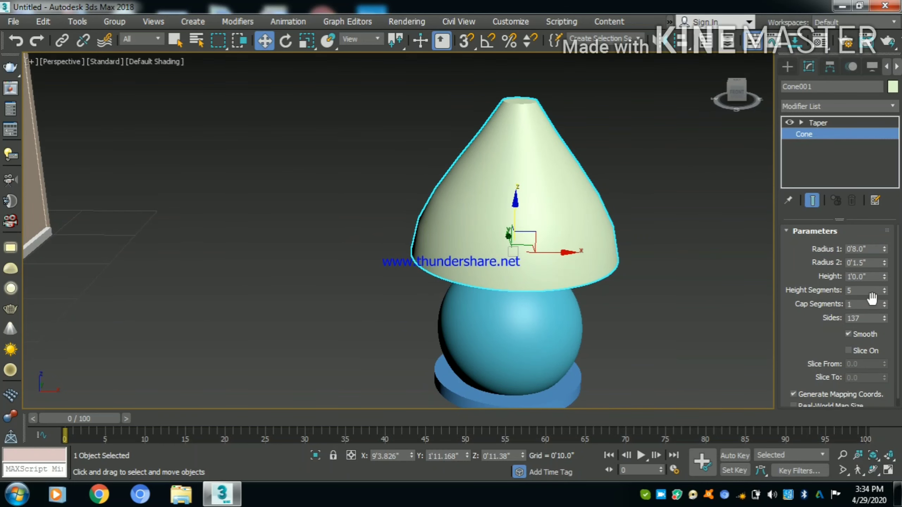
drag(883, 316, 872, 243)
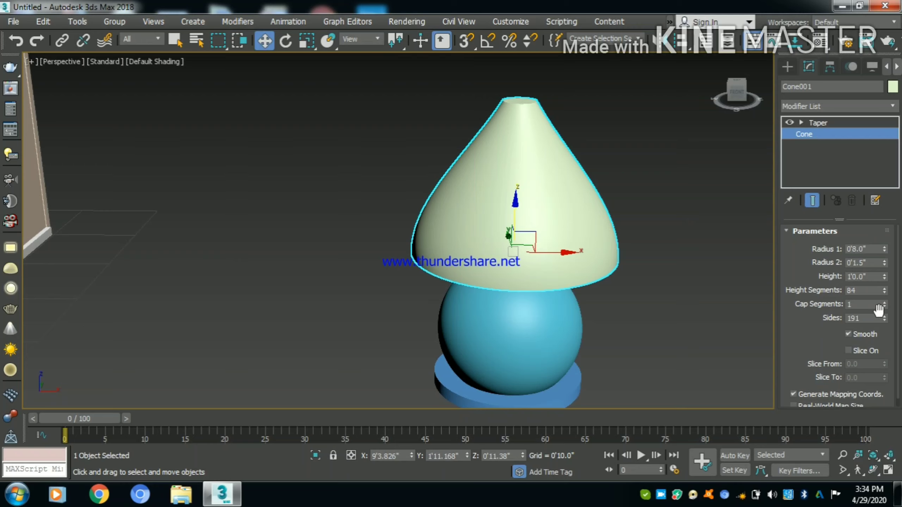
click(737, 330)
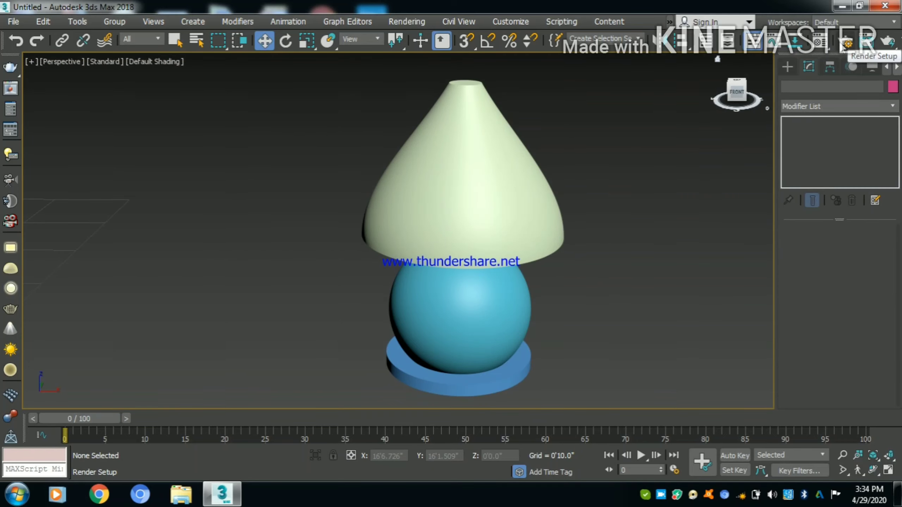
- Load the saved V-Ray render preset with all its categories and close the render settings
key(F10)
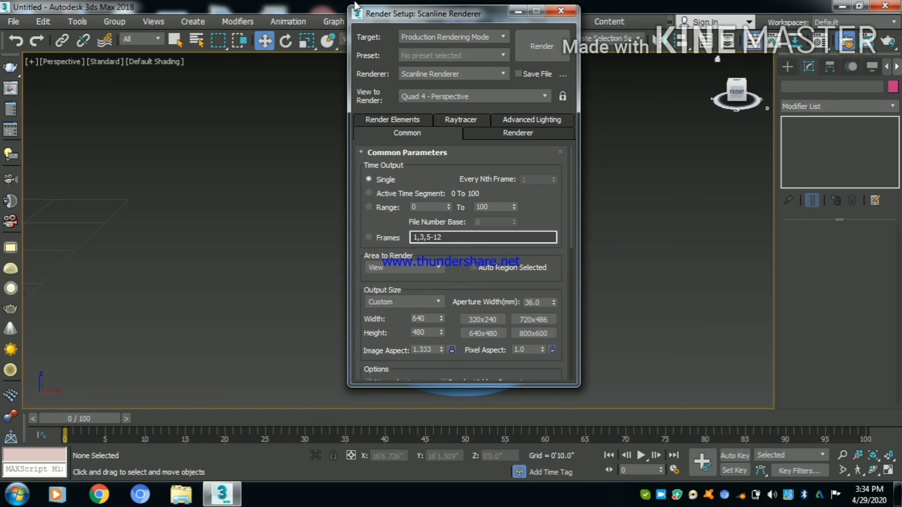
drag(440, 17, 211, 31)
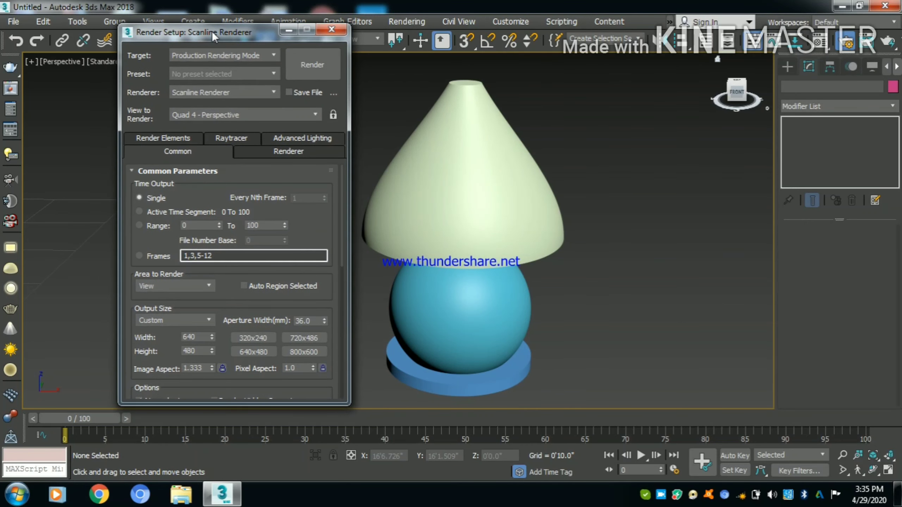
click(233, 85)
click(233, 86)
click(233, 75)
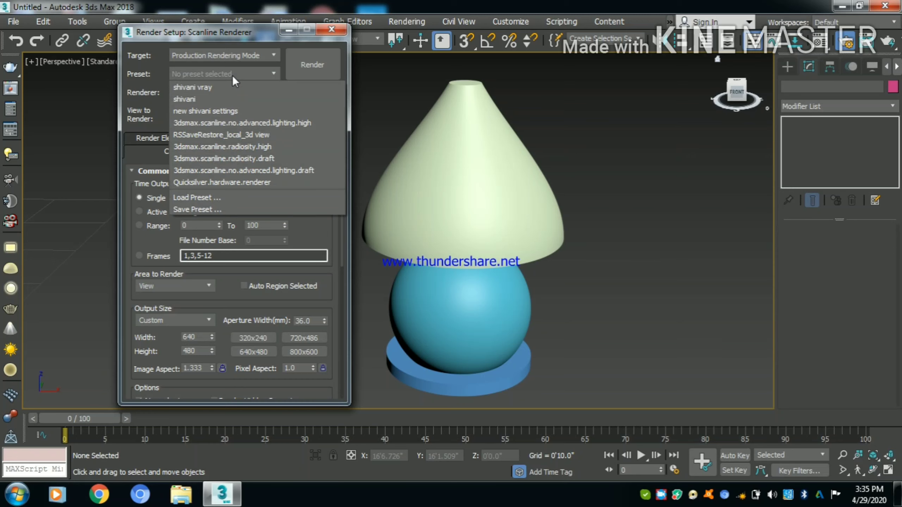
click(233, 87)
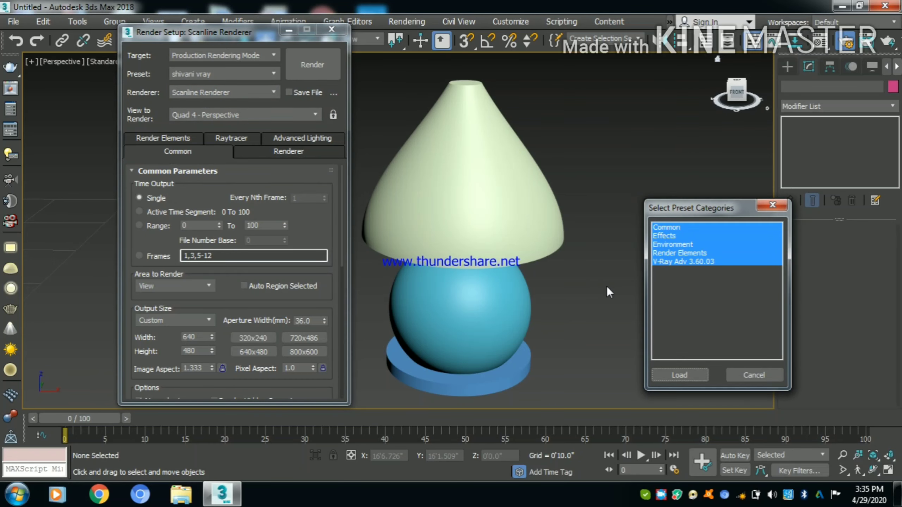
click(668, 374)
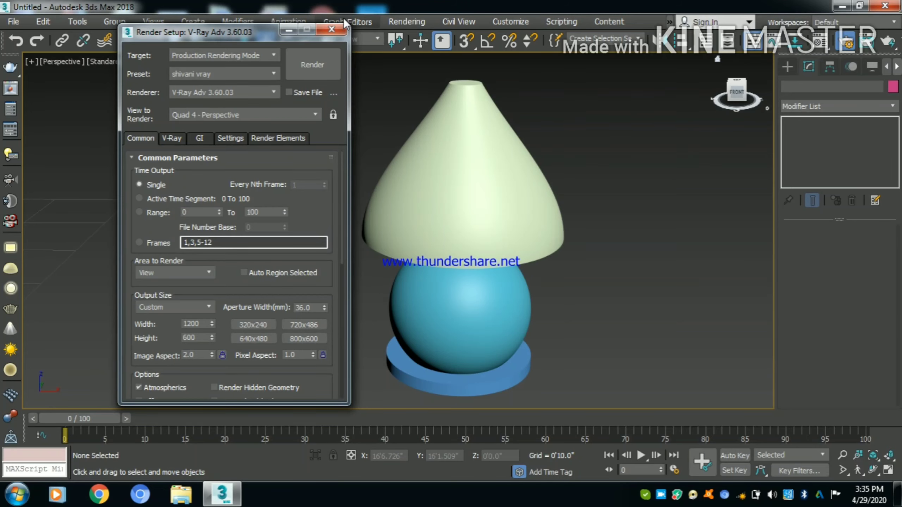
click(331, 30)
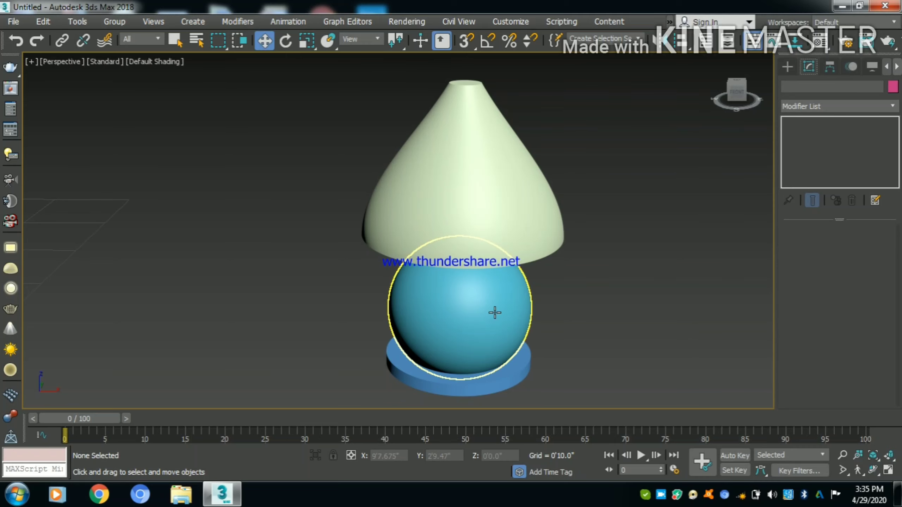
- Change the first material slot from Standard to VRayMtl in the Material Editor
key(m)
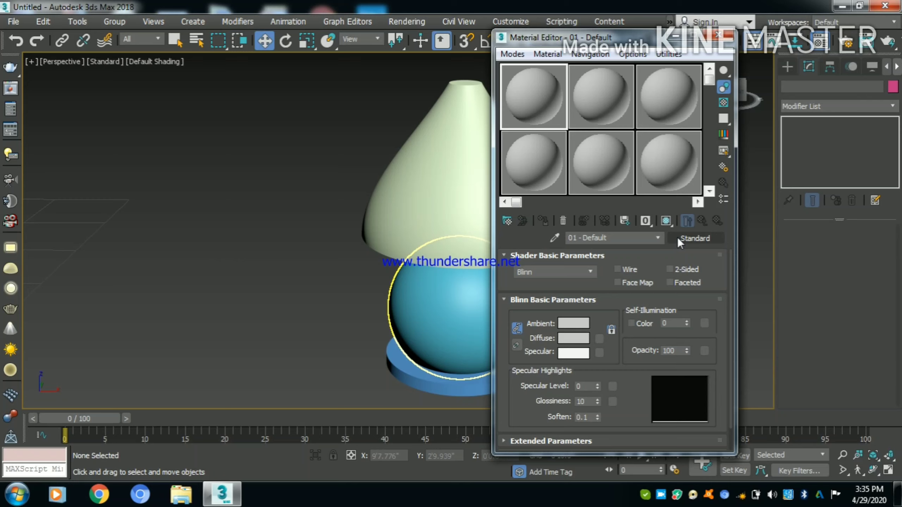
click(678, 237)
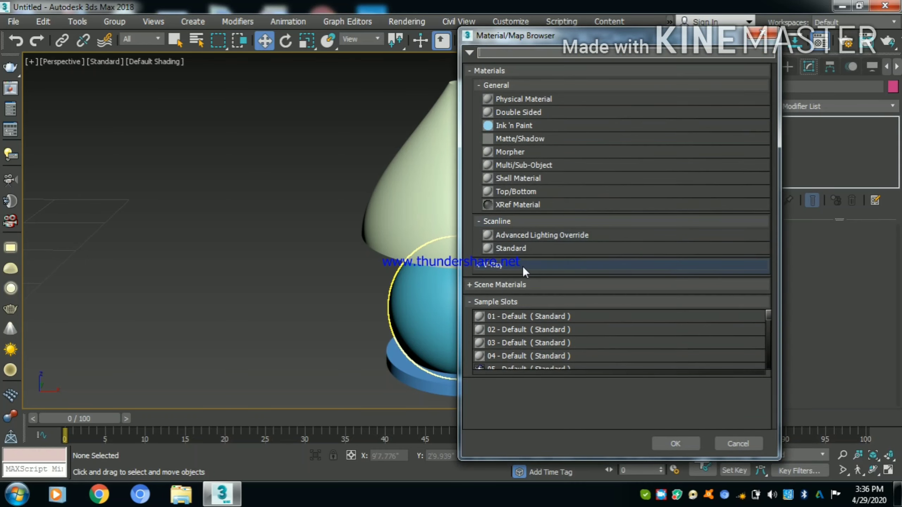
click(523, 267)
scroll(527, 410, down, 1)
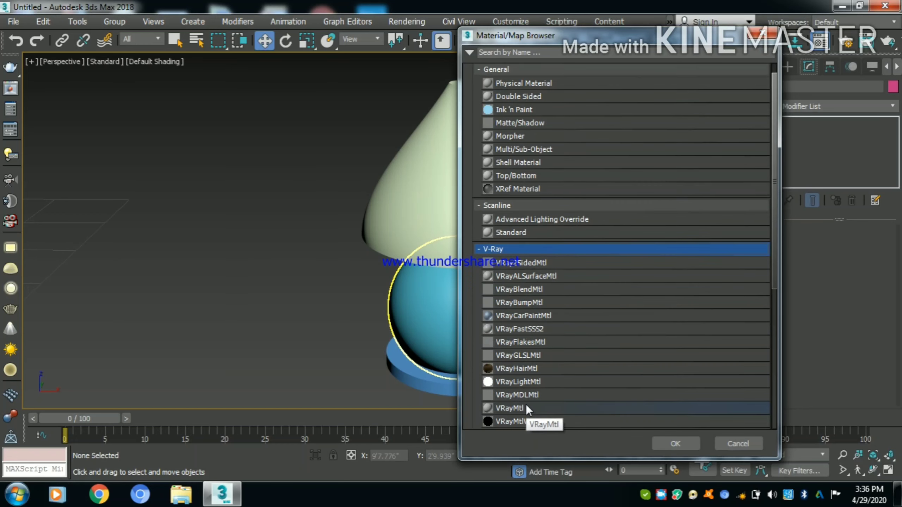
click(528, 409)
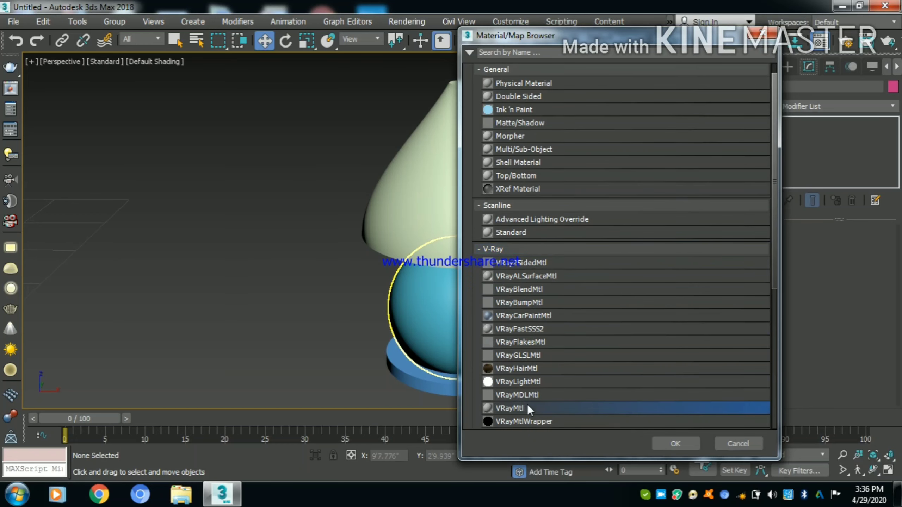
click(675, 443)
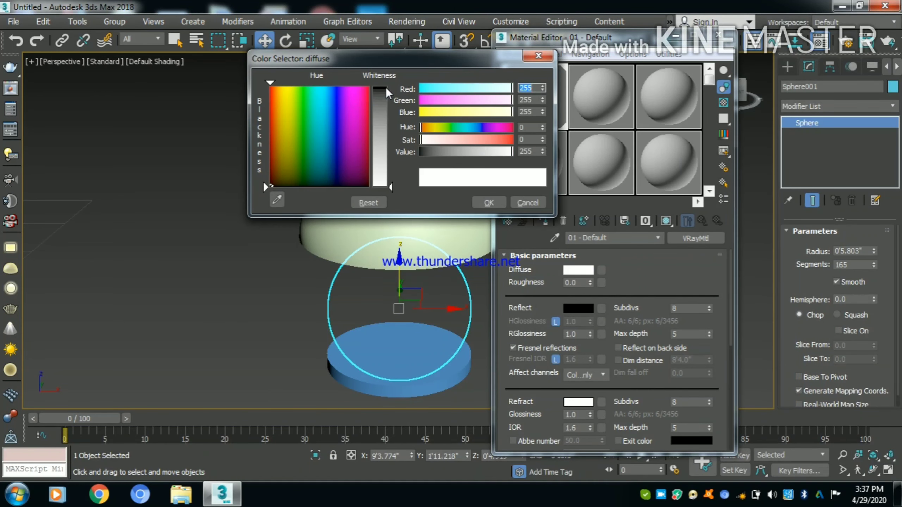
- Set the diffuse and refraction colors of the lamp sphere's V-Ray material to black
click(387, 93)
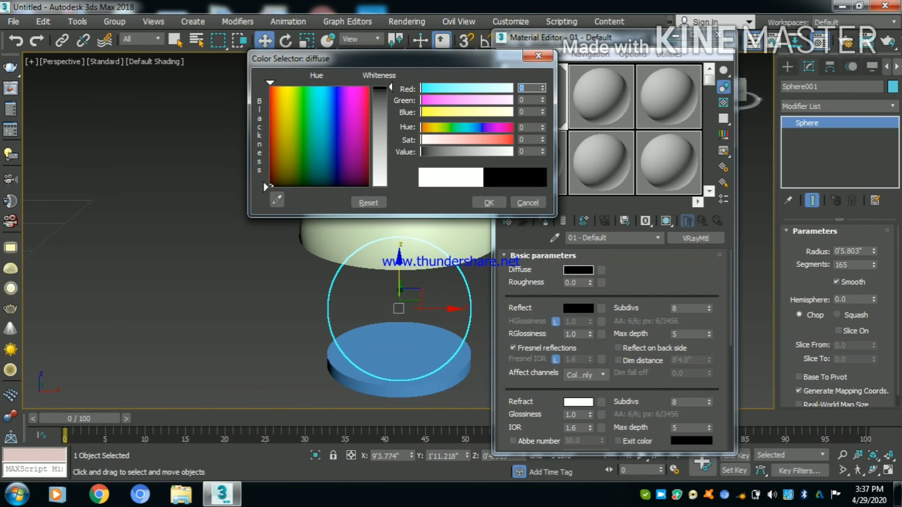
click(489, 203)
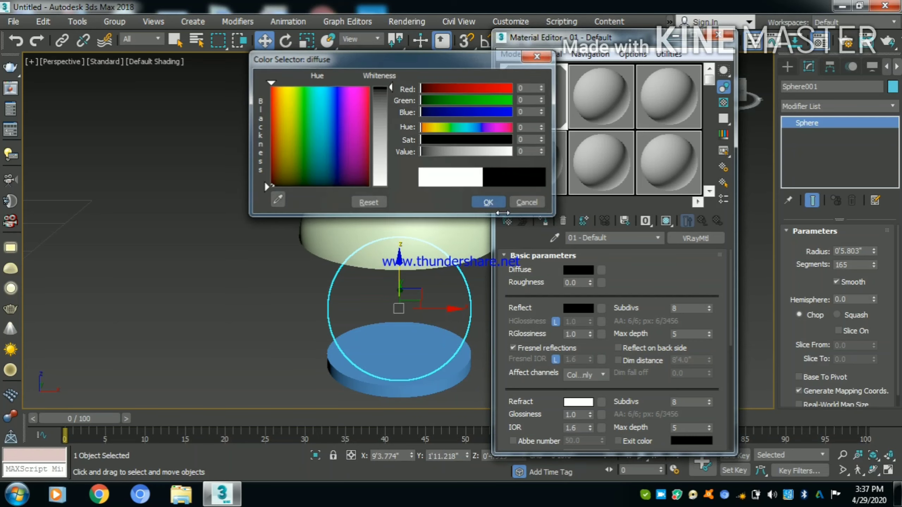
click(578, 403)
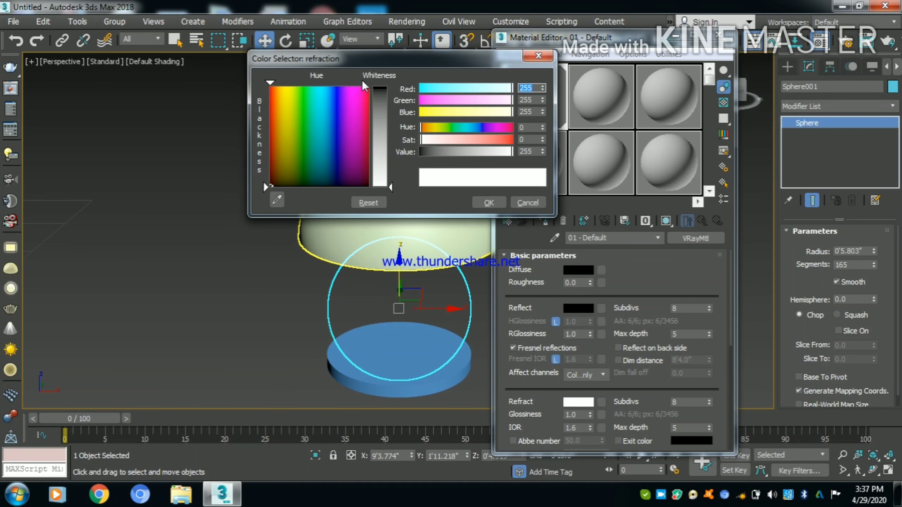
click(380, 90)
click(487, 202)
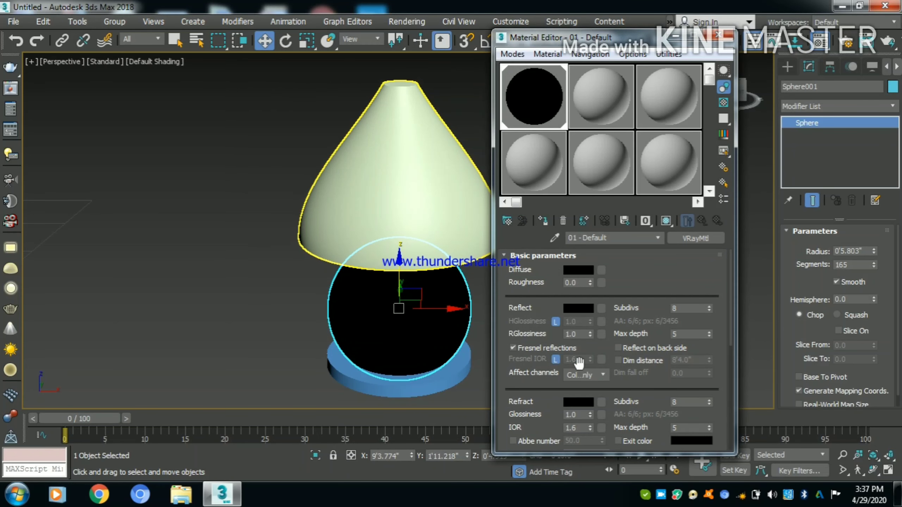
- Set the sphere material's reflection color to white
click(578, 307)
click(380, 183)
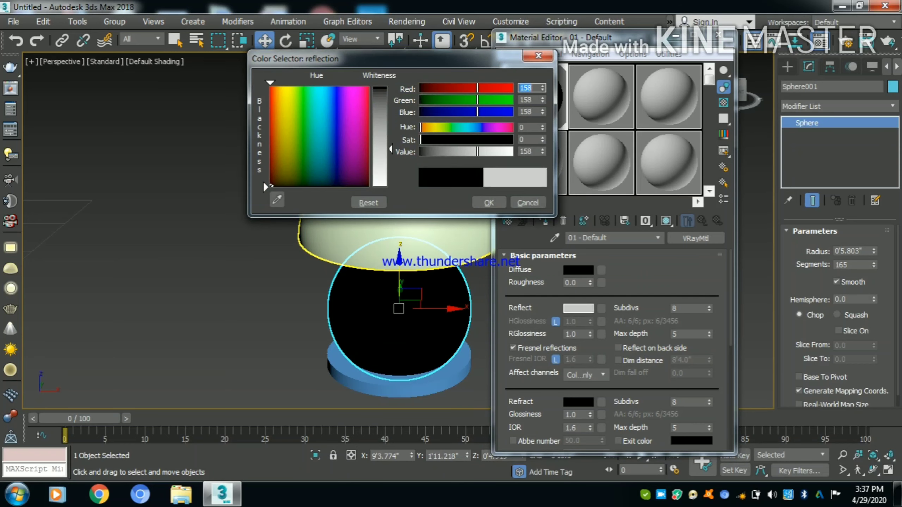
click(489, 202)
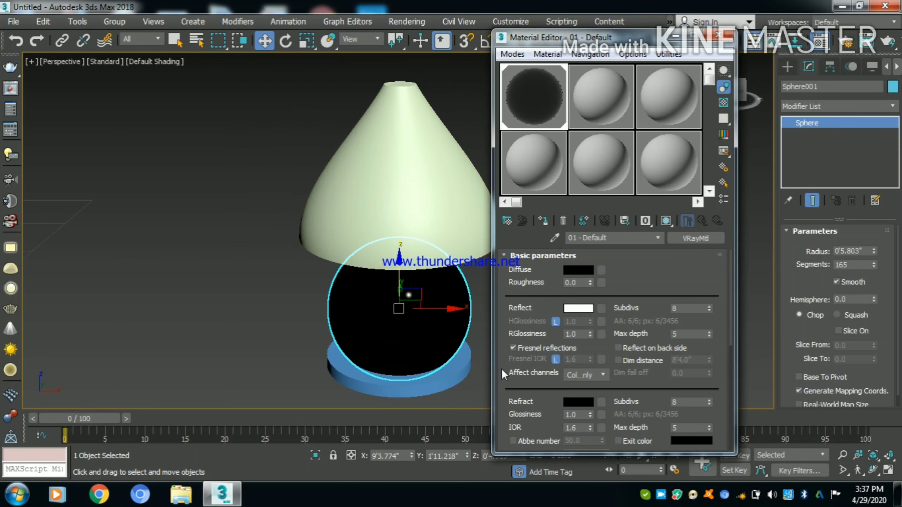
- Set both the reflection glossiness and the refraction glossiness of the sphere material to 0.75
click(583, 334)
text(.75)
key(Return)
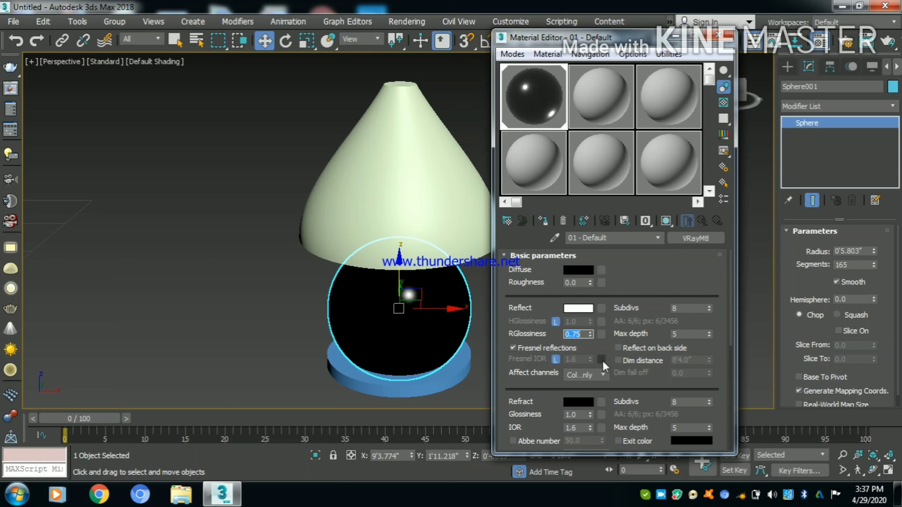
scroll(595, 371, down, 1)
drag(581, 379, 488, 363)
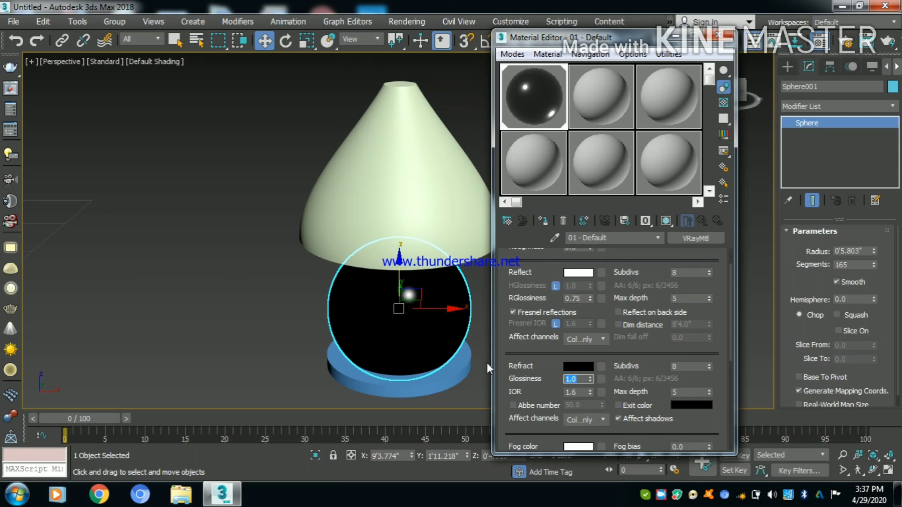
text(.75)
key(Return)
- Select the lamp's base cylinder and change the second material slot to VRayMtl
click(465, 367)
click(593, 103)
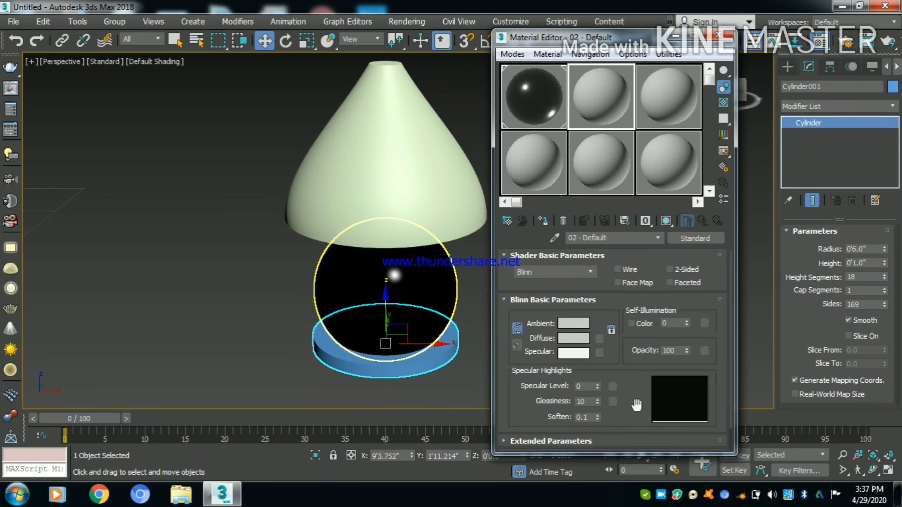
click(674, 238)
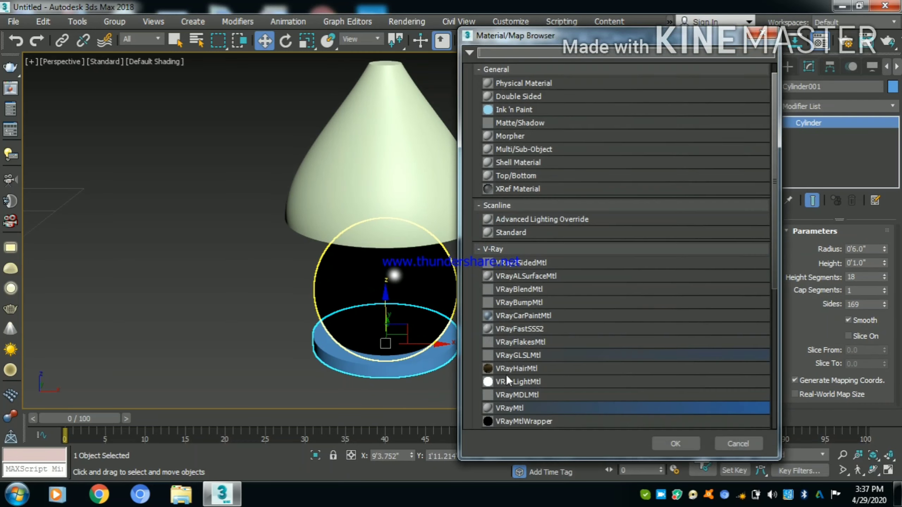
double_click(516, 409)
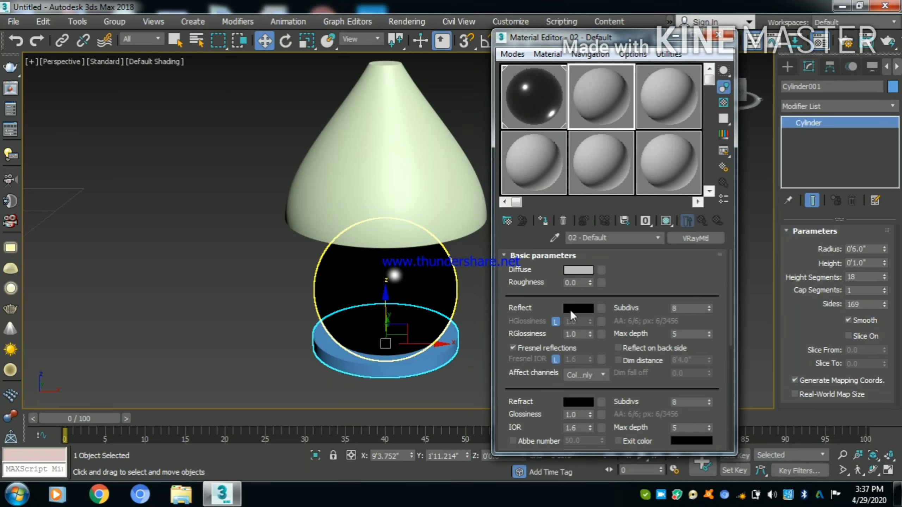
- Make the second material's diffuse color white and assign the material to the base cylinder
click(575, 273)
click(264, 181)
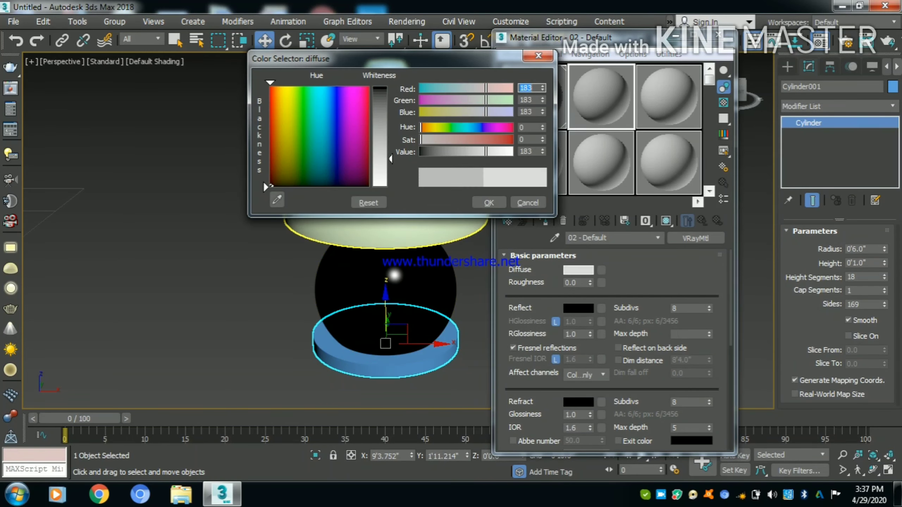
click(489, 203)
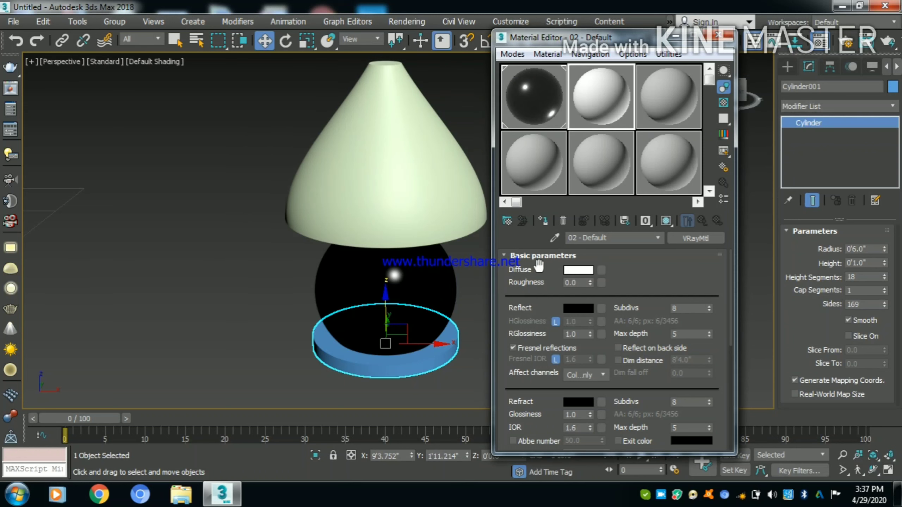
click(543, 220)
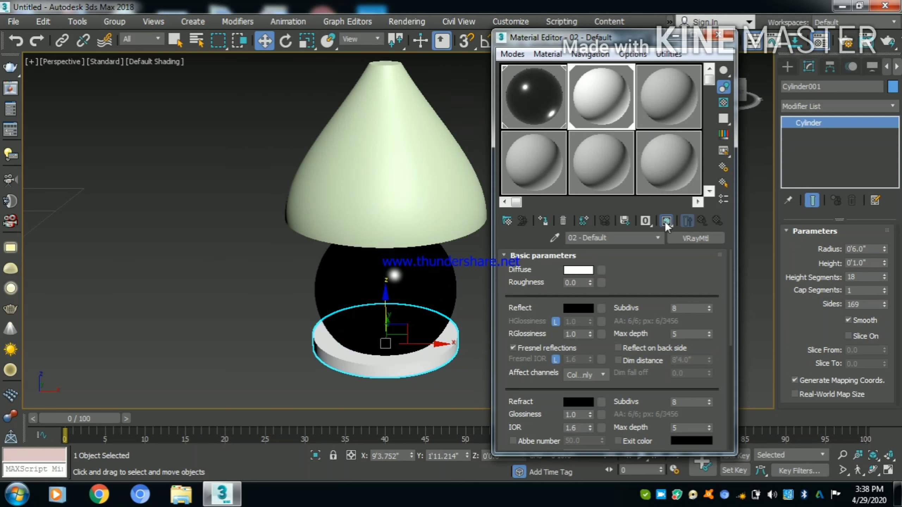
- Set the base material's reflection color to a dark gray of value 29 and its reflection glossiness to 0.75
click(580, 308)
click(378, 98)
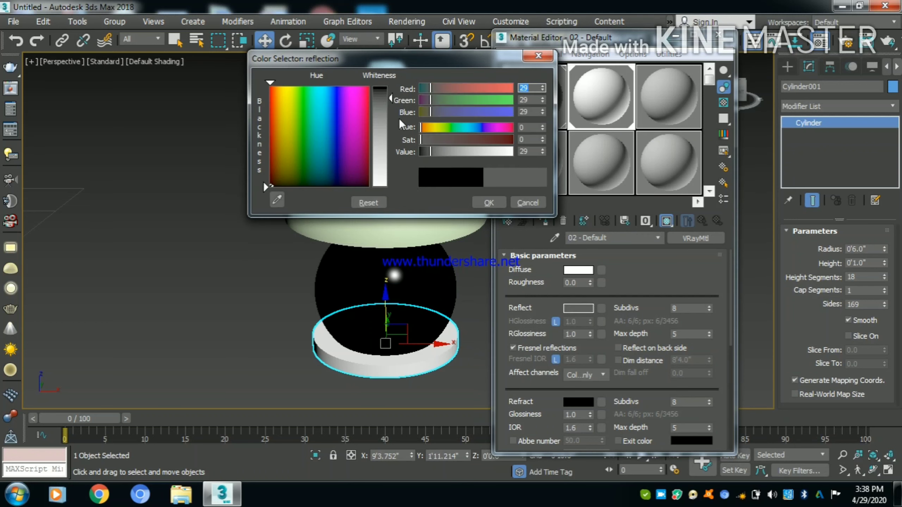
click(489, 203)
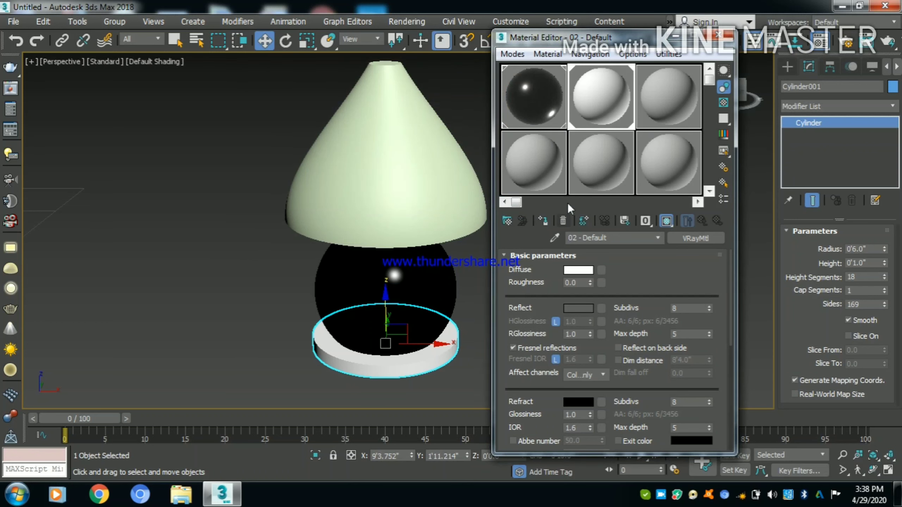
drag(589, 334, 563, 334)
double_click(577, 333)
text(.75)
key(Return)
- Select the lampshade cone and change the third material slot to VRayMtl
click(439, 388)
click(370, 187)
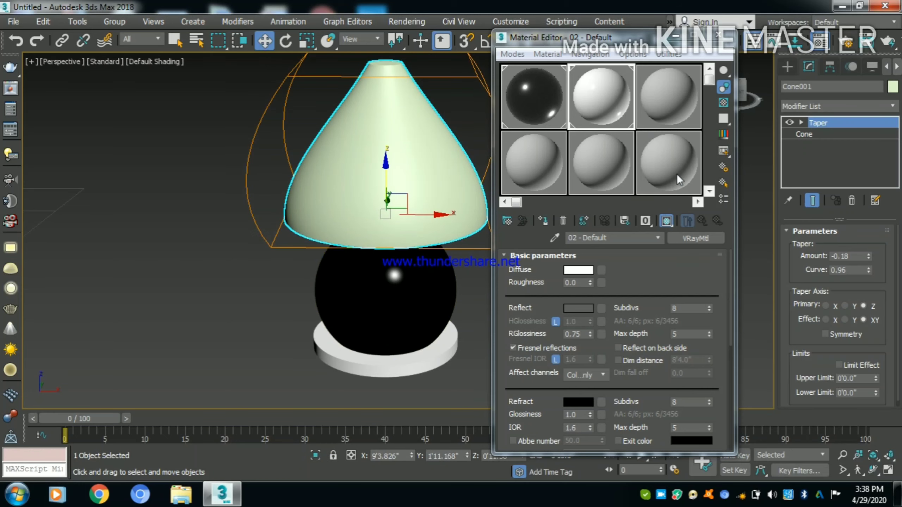
click(656, 103)
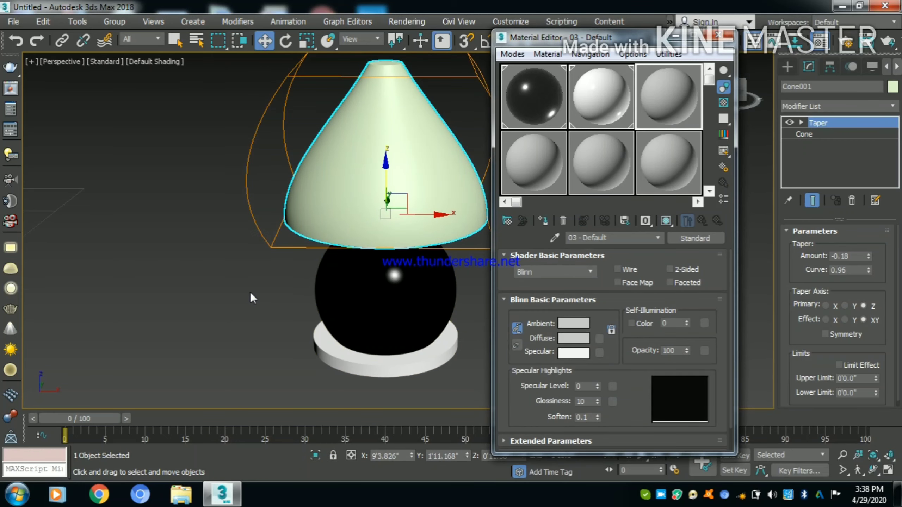
click(694, 239)
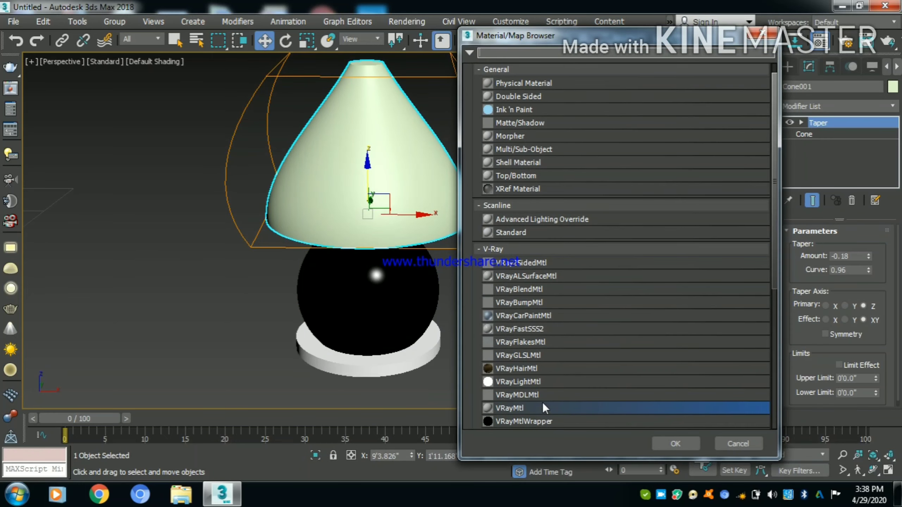
double_click(544, 408)
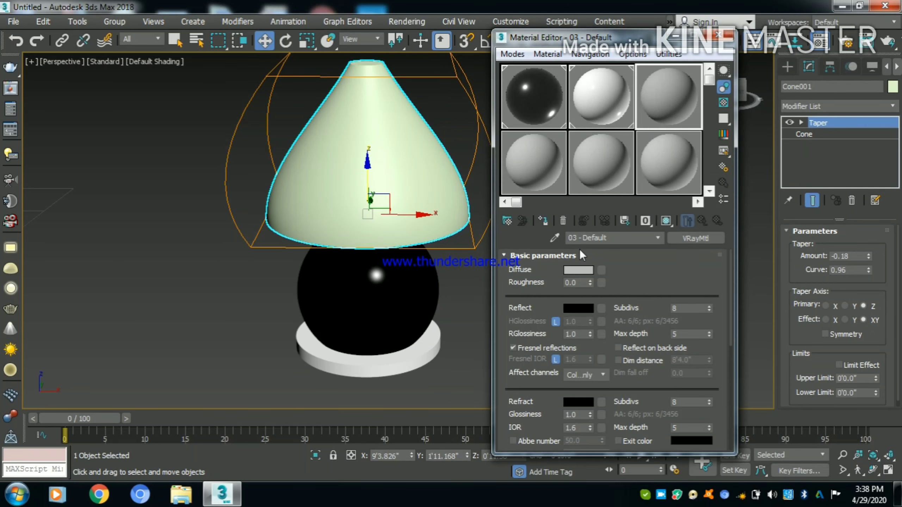
- Make the third material's diffuse color black and set its reflection glossiness to 0.75
click(580, 270)
drag(390, 113, 389, 86)
click(489, 203)
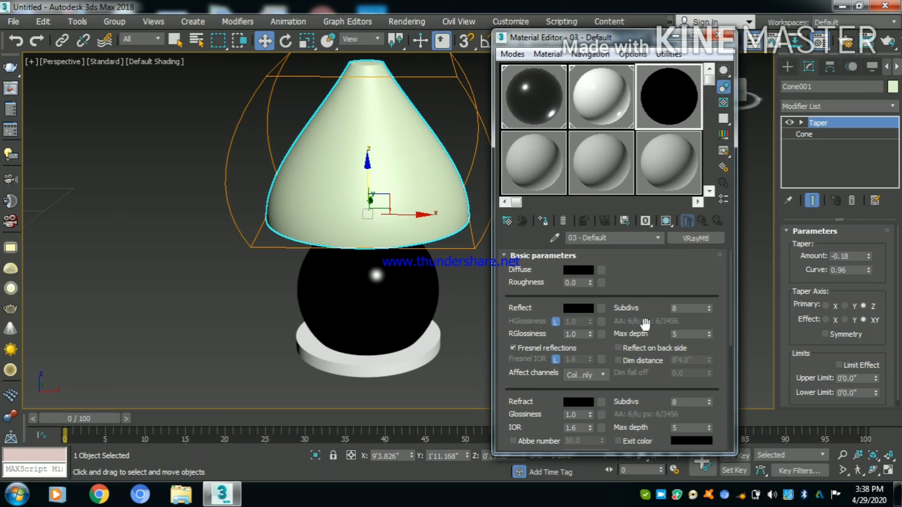
double_click(577, 334)
text(0.5)
key(Return)
text(.75)
key(Return)
- Set the third material's reflection color to light gray
click(569, 309)
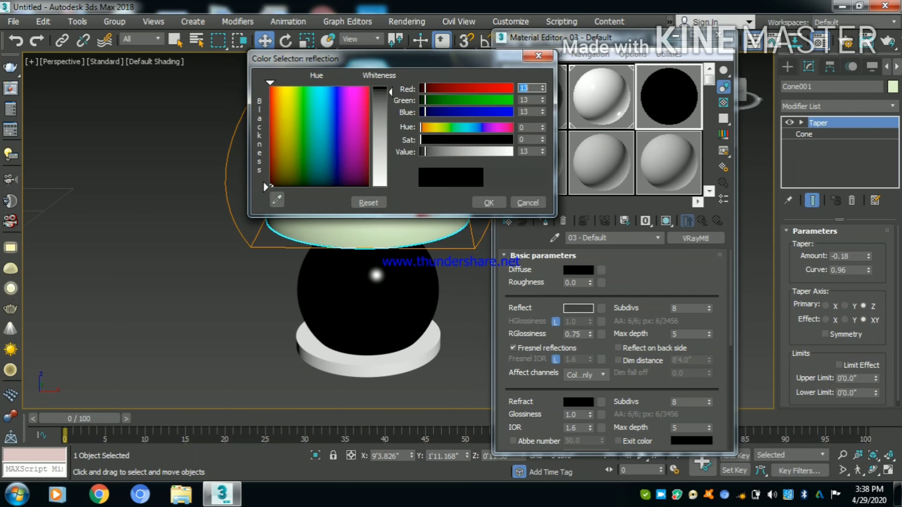
drag(386, 95, 386, 103)
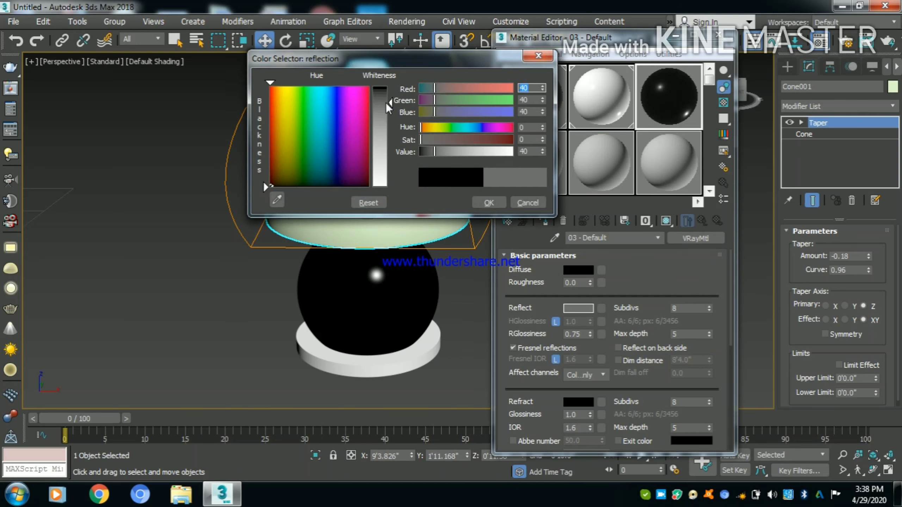
drag(391, 118, 390, 129)
click(488, 202)
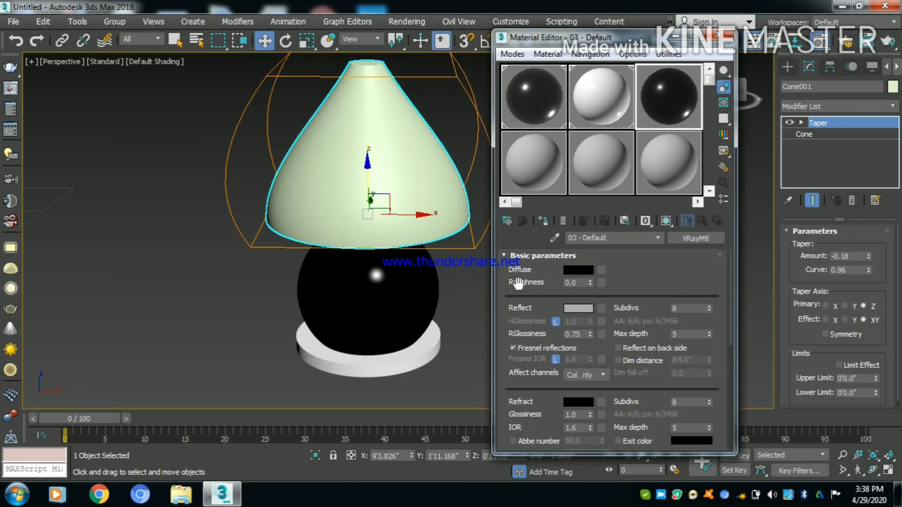
- Assign the third material to the lampshade with viewport shading on, and close the material editor
scroll(632, 269, down, 1)
scroll(632, 268, down, 5)
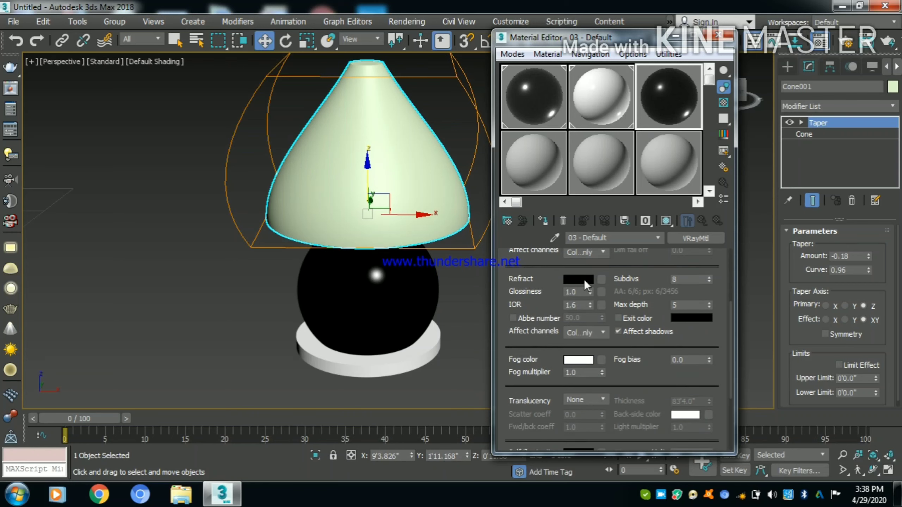
click(542, 226)
click(666, 220)
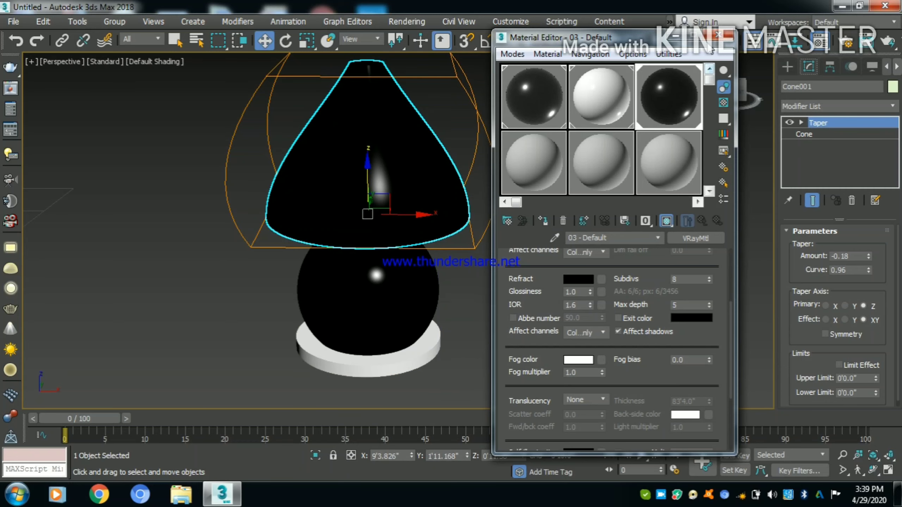
click(718, 34)
click(551, 262)
scroll(324, 220, down, 2)
middle_drag(425, 273, 479, 280)
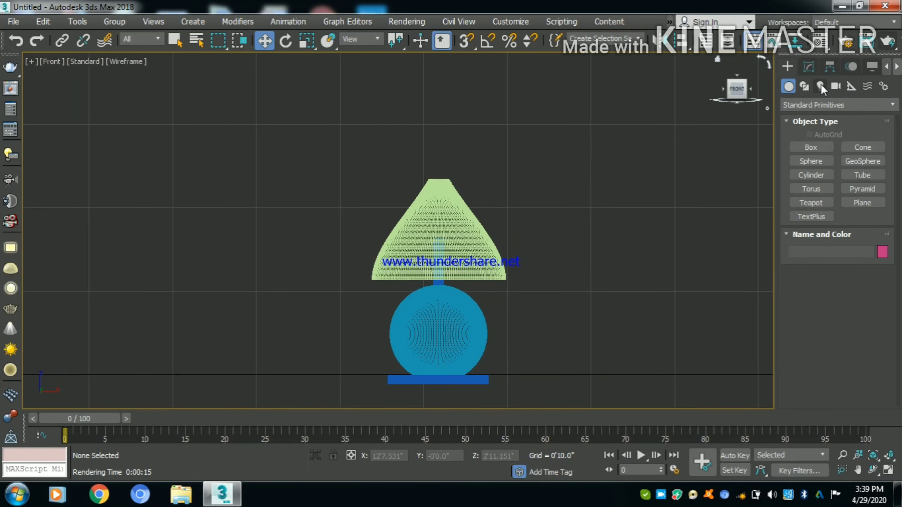
- Start a V-Ray VRayIES light in the front view and load the 18.ies profile for it
click(821, 86)
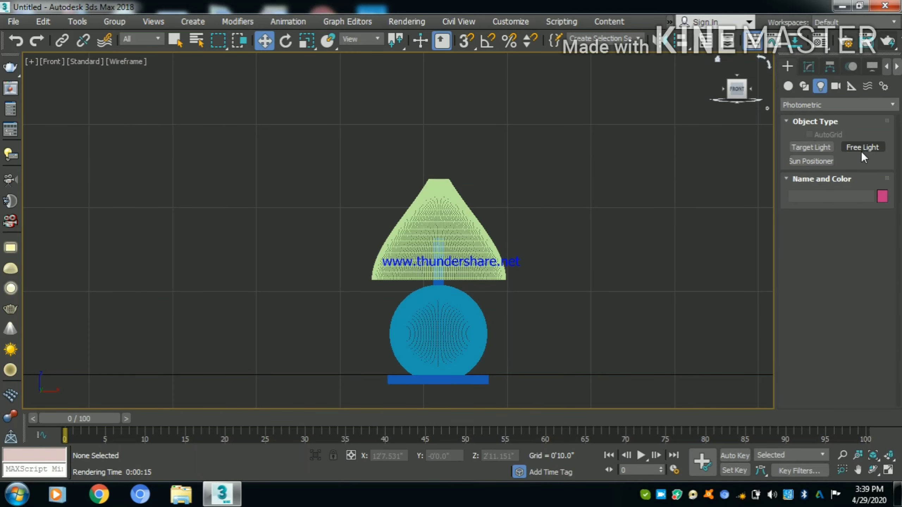
click(836, 103)
click(820, 138)
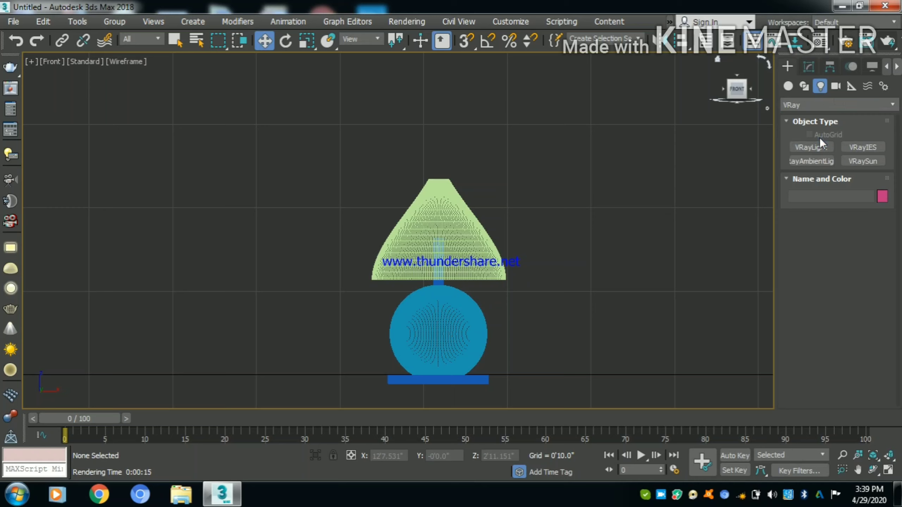
click(856, 149)
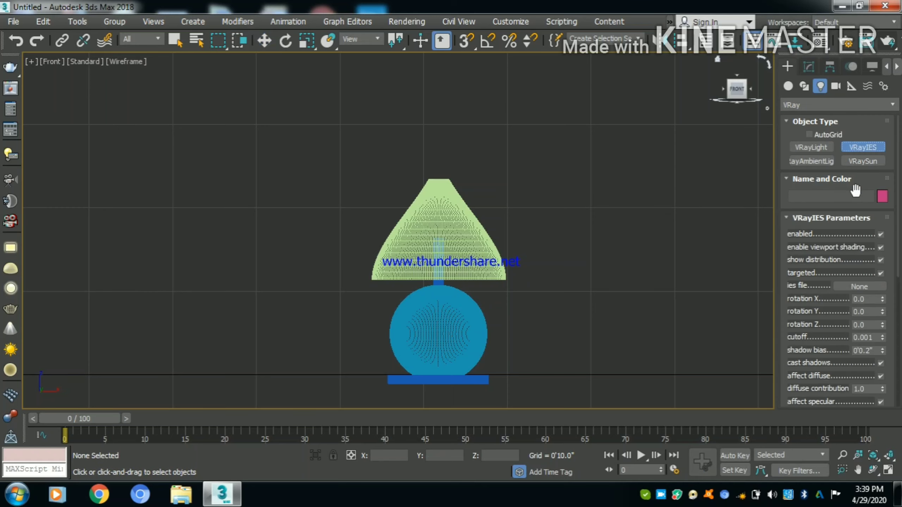
click(859, 286)
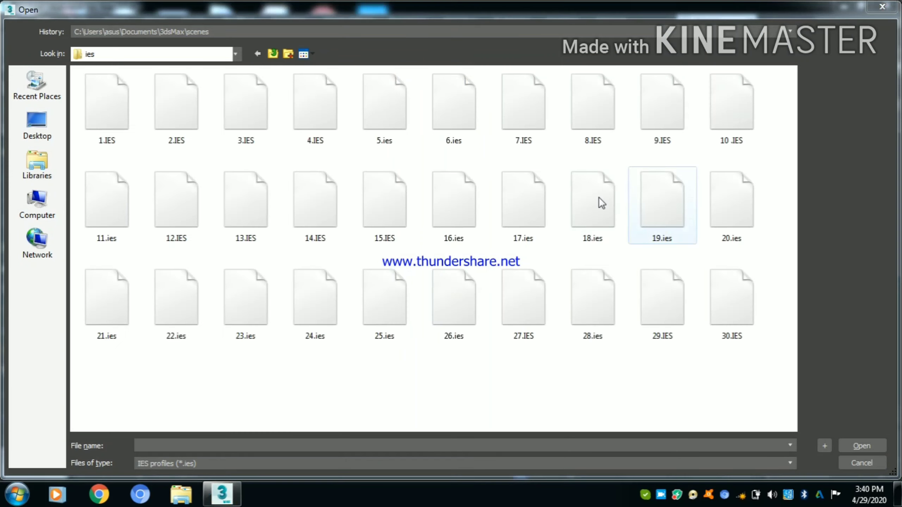
click(603, 209)
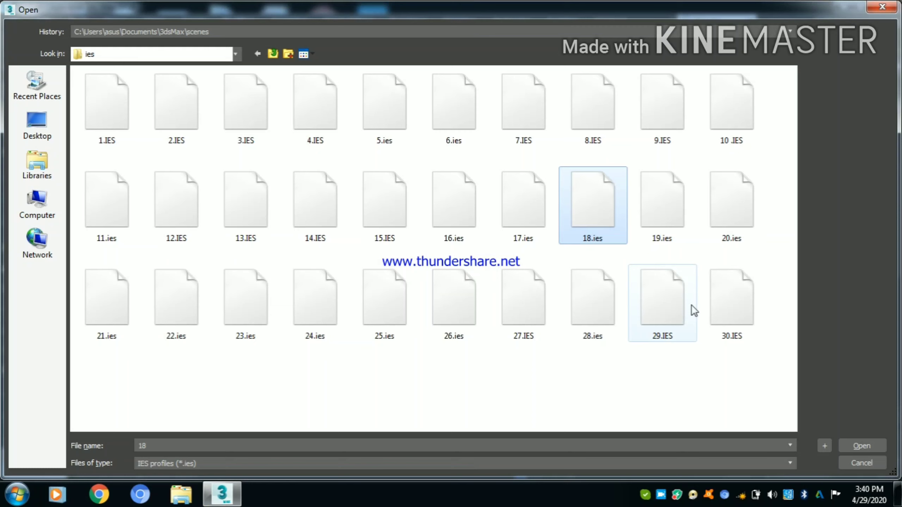
click(875, 447)
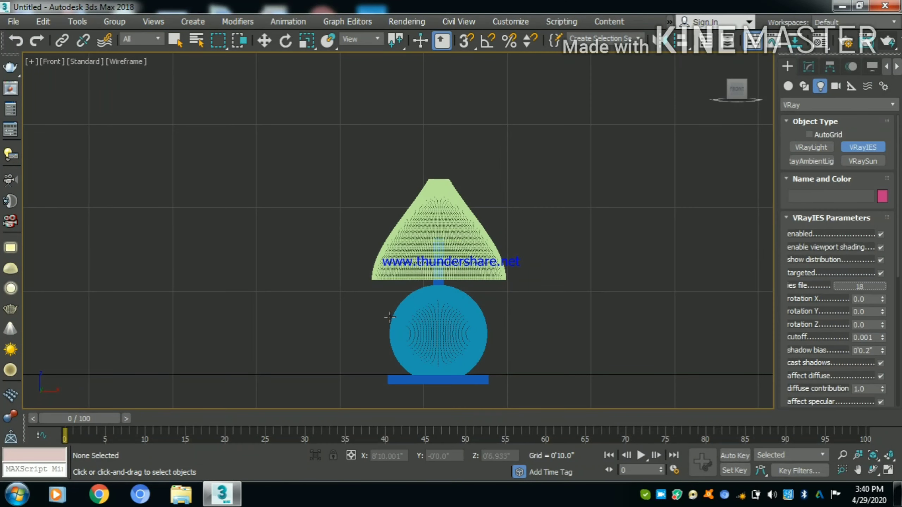
- Place the VRayIES light inside the lampshade in the front view, with its target straight below inside the sphere
click(441, 253)
drag(441, 253, 437, 319)
key(w)
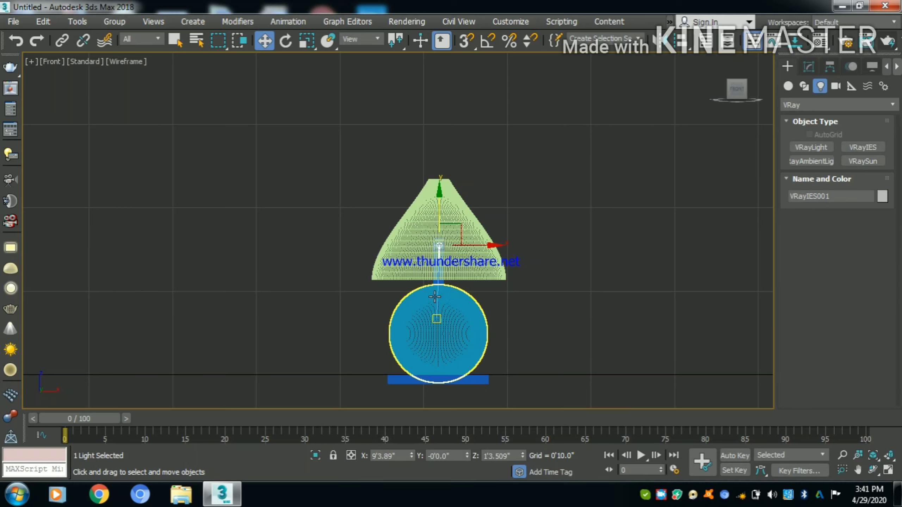
- Limit selection to lights and move the VRayIES light together with its target into the lamp in the top view
click(153, 43)
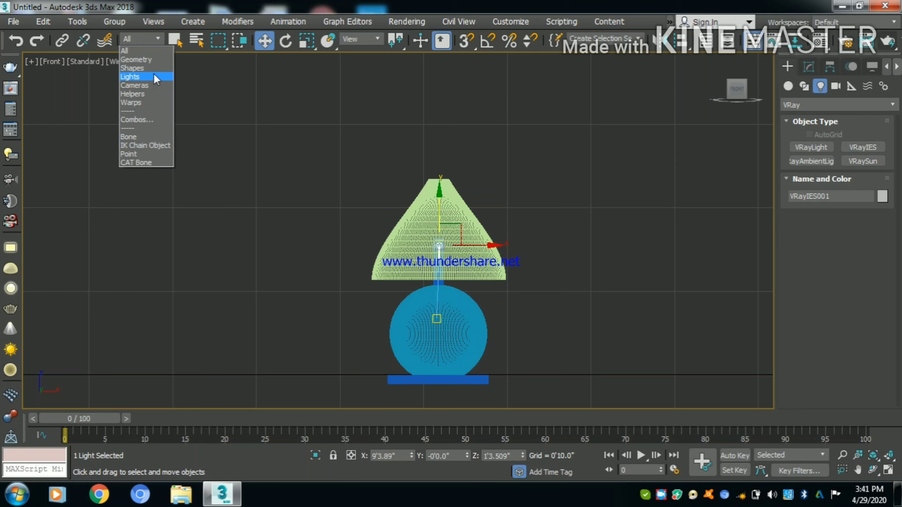
click(143, 77)
click(278, 259)
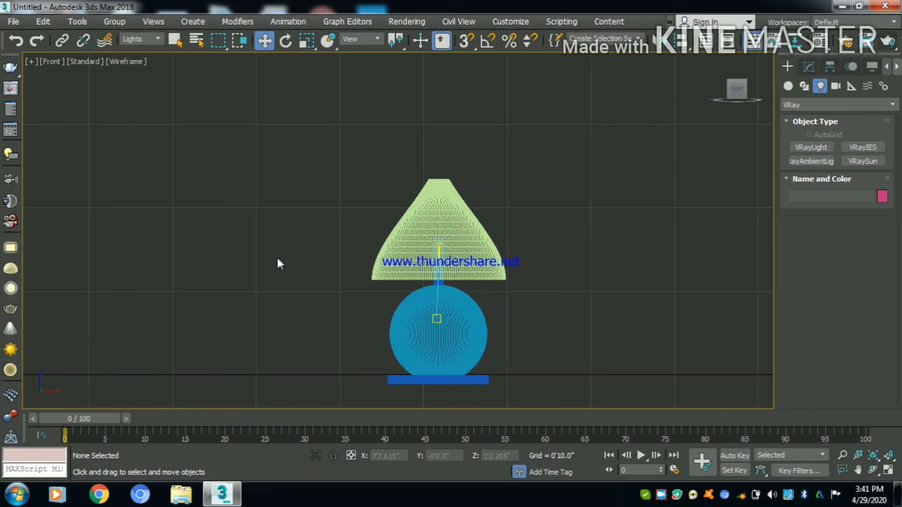
key(t)
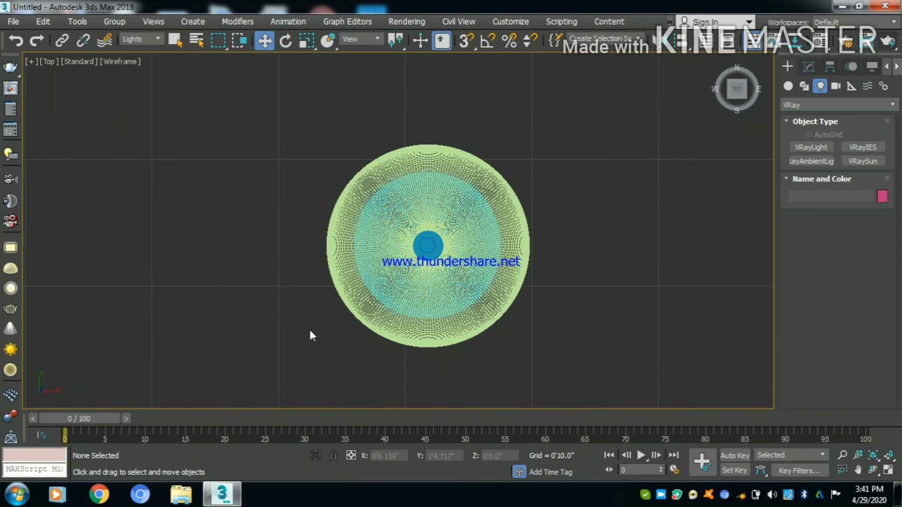
scroll(482, 245, down, 6)
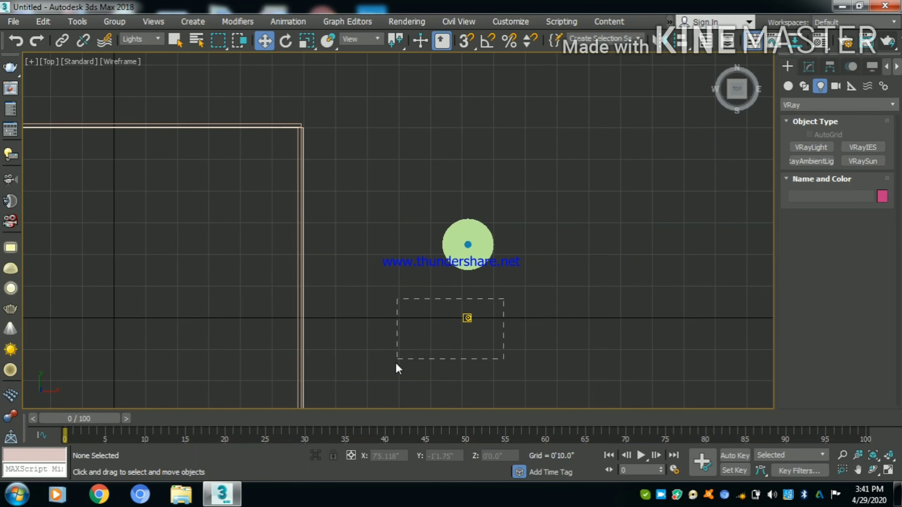
drag(502, 303, 421, 345)
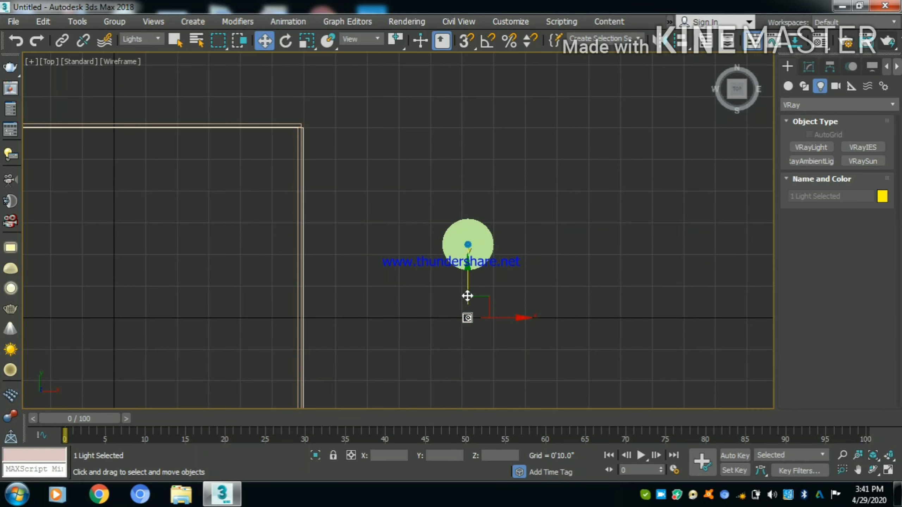
drag(467, 296, 465, 234)
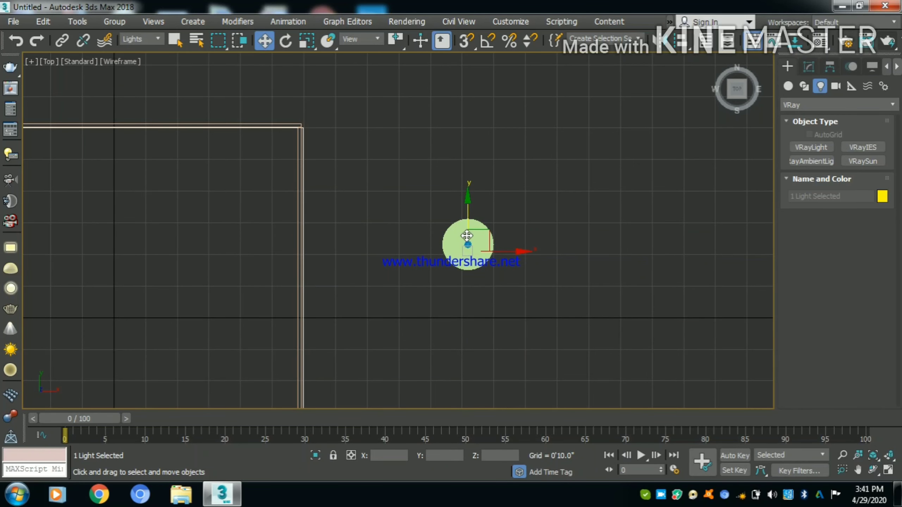
scroll(466, 235, up, 5)
drag(455, 212, 435, 118)
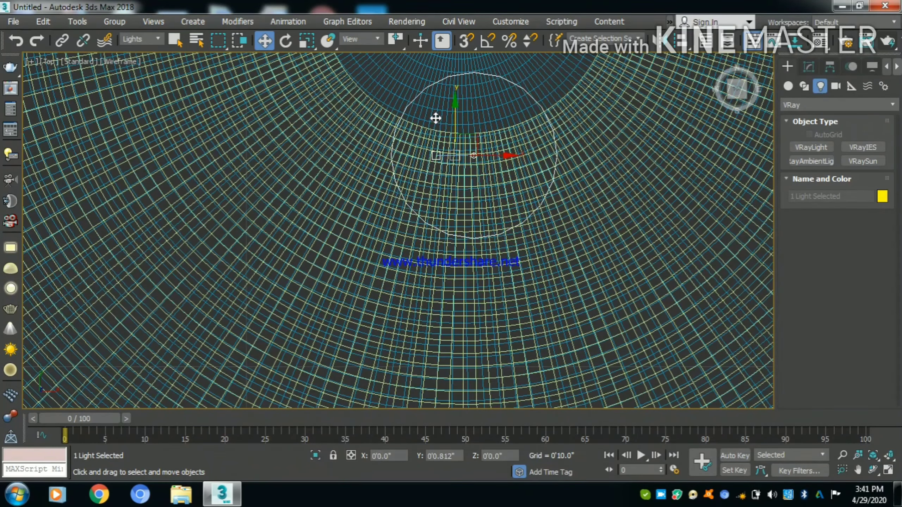
- Inspect the light's position inside the lamp in wireframe perspective and select the light's target
key(p)
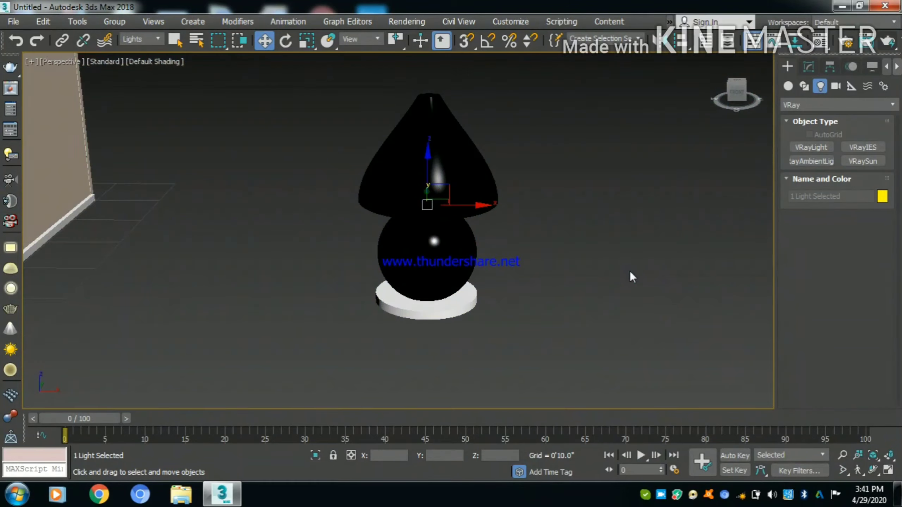
key(z)
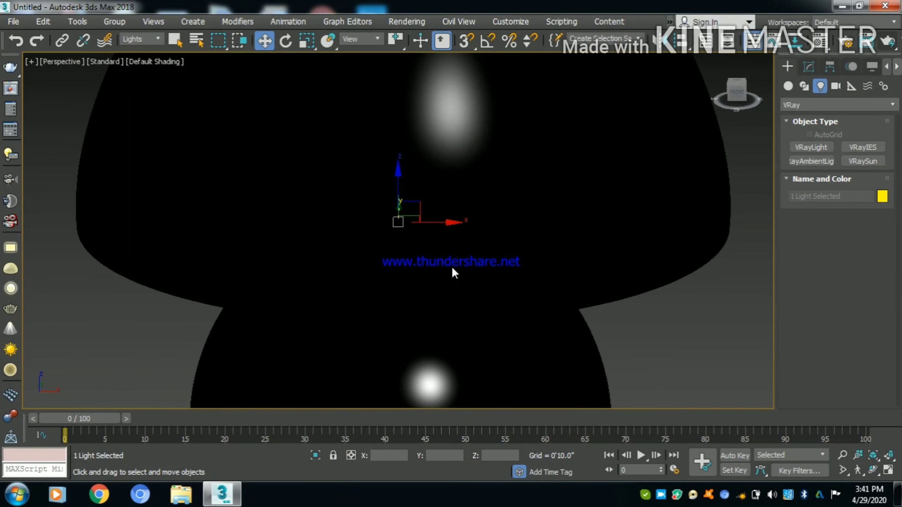
alt+middle_drag(476, 264, 417, 241)
middle_drag(418, 307, 426, 262)
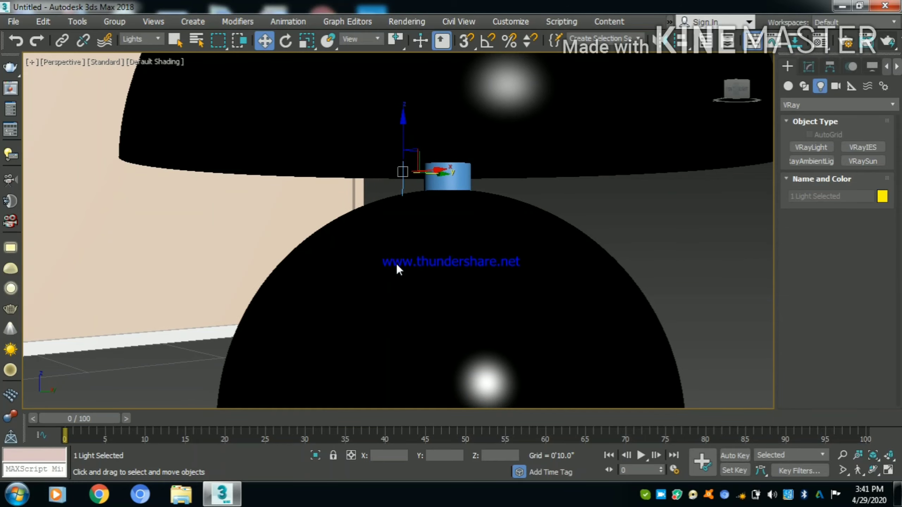
key(F3)
alt+middle_drag(457, 320, 401, 296)
click(407, 273)
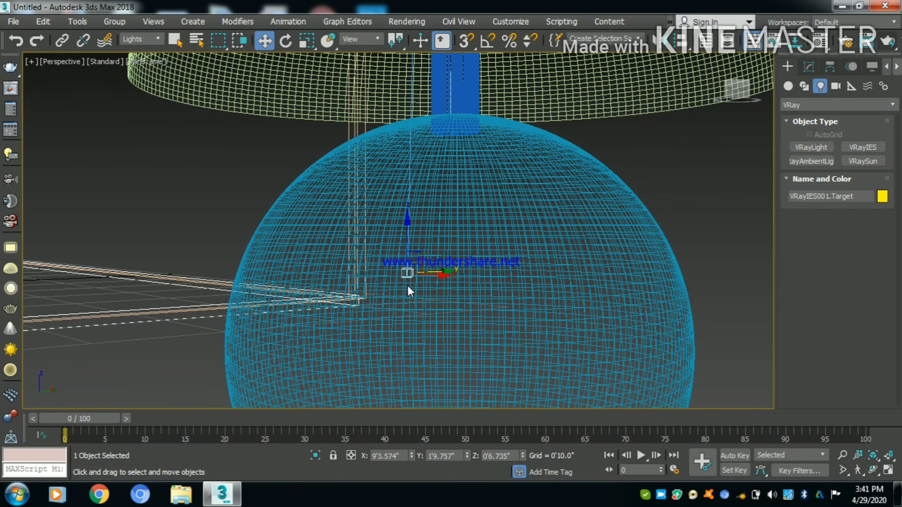
- Move the lamp group into the room's upper-right corner in the top view
scroll(450, 292, down, 2)
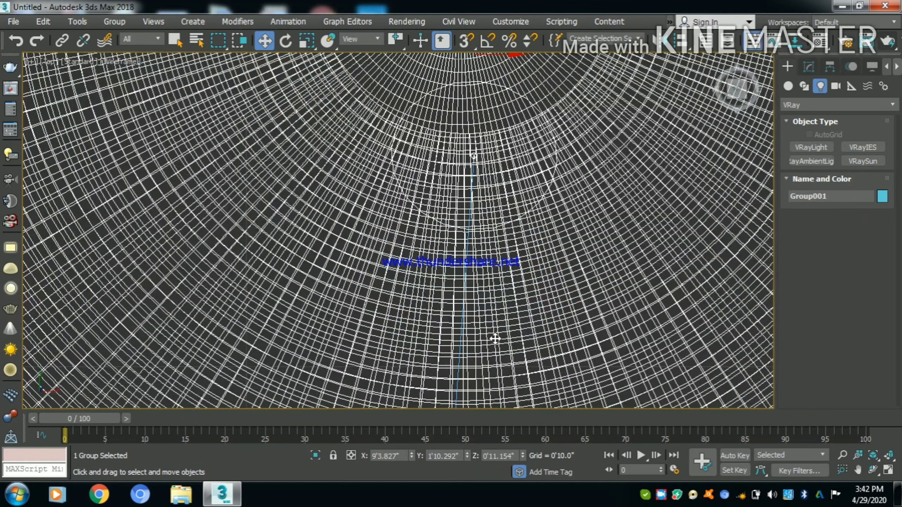
scroll(454, 238, down, 5)
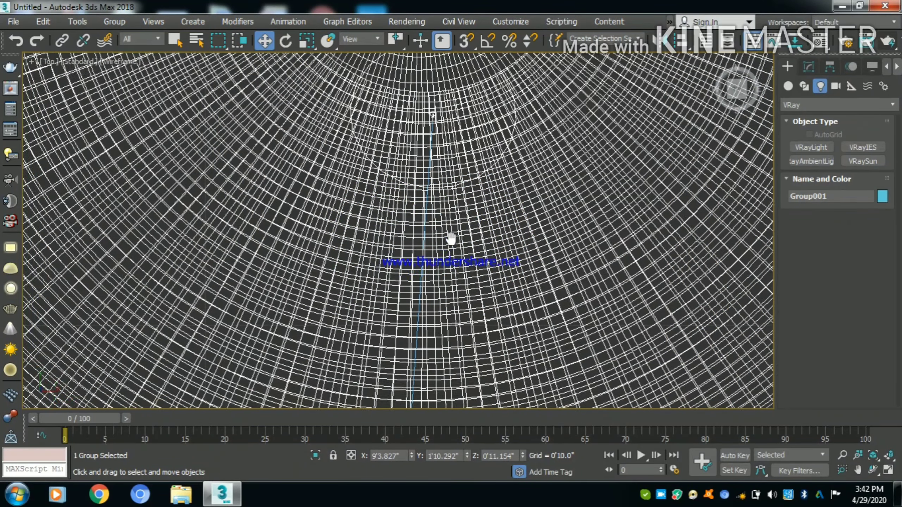
scroll(448, 254, down, 4)
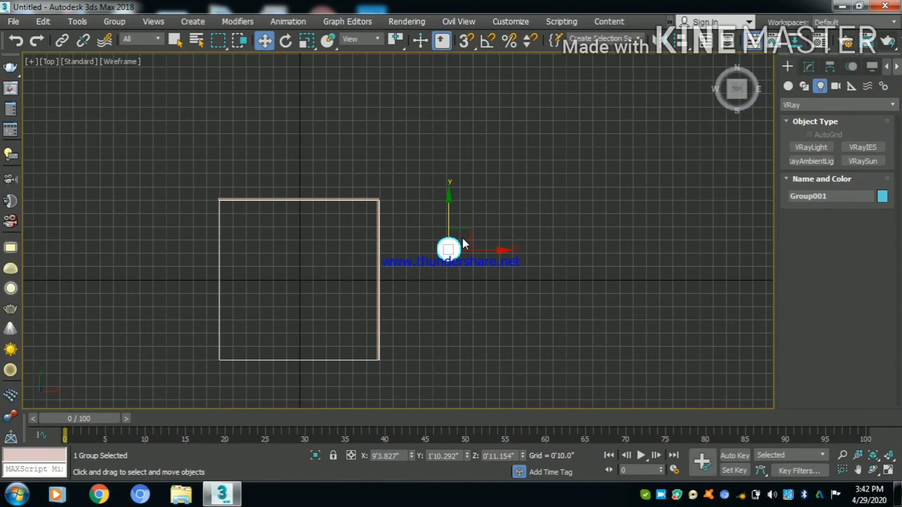
drag(463, 226, 425, 210)
key(z)
scroll(420, 220, down, 4)
scroll(515, 169, down, 6)
- Place a targeted Physical camera in the top view, from the room's lower-left interior aimed at the lamp in the upper-right corner
click(569, 153)
click(842, 88)
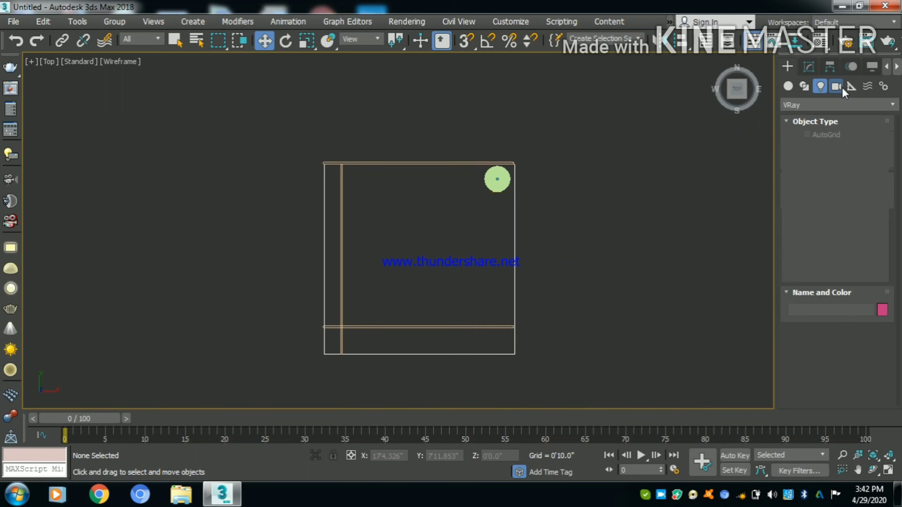
click(810, 145)
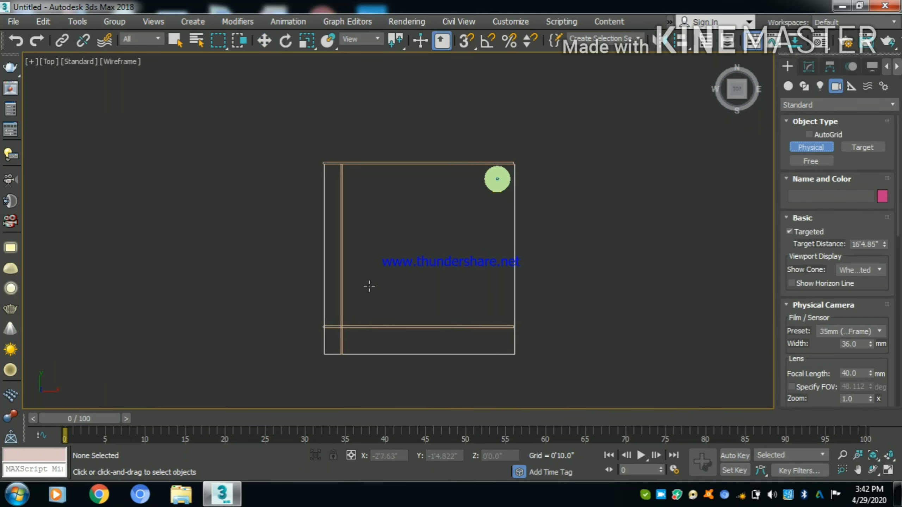
drag(370, 287, 489, 193)
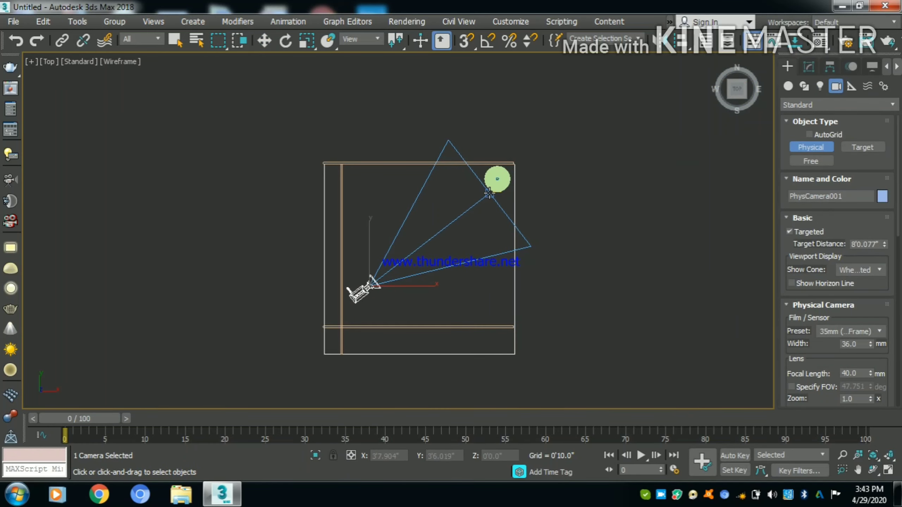
key(w)
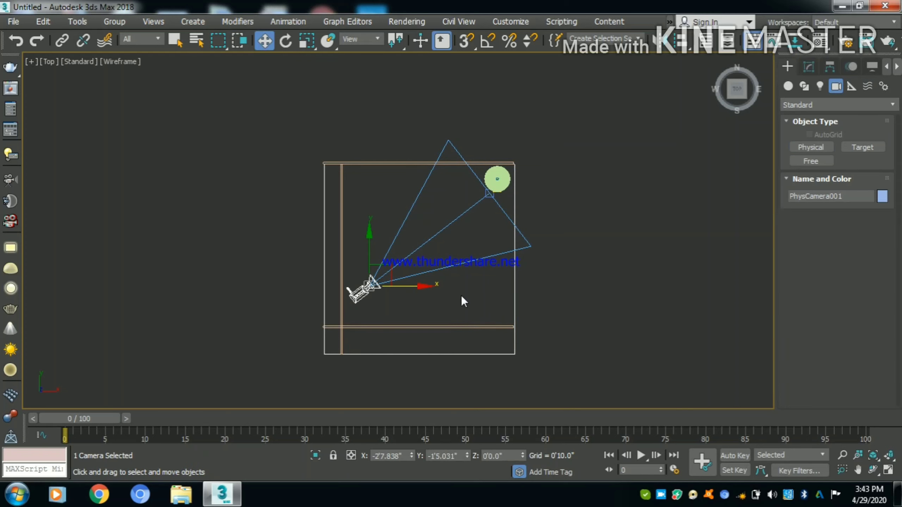
middle_drag(476, 260, 479, 257)
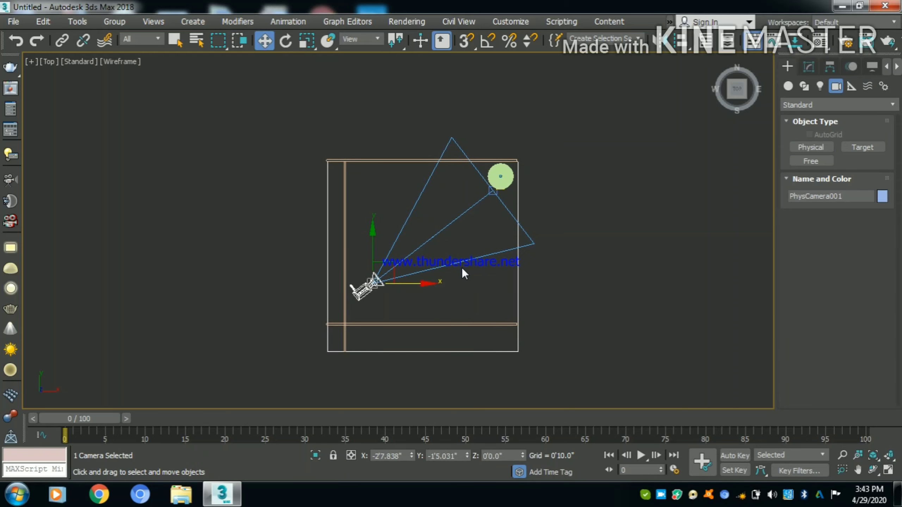
- Raise the camera's target about 9.7" in the front view, up to the lamp's sphere
key(f)
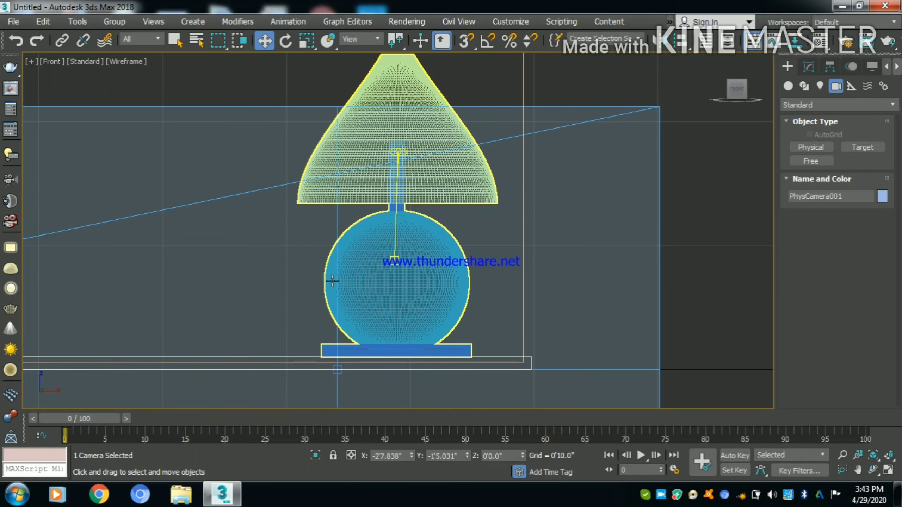
middle_drag(332, 280, 408, 241)
scroll(443, 221, down, 10)
click(314, 293)
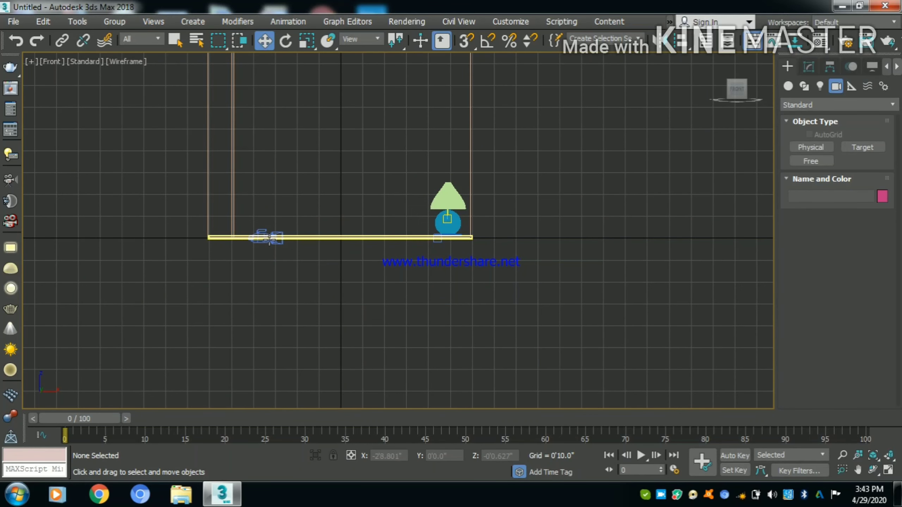
click(438, 218)
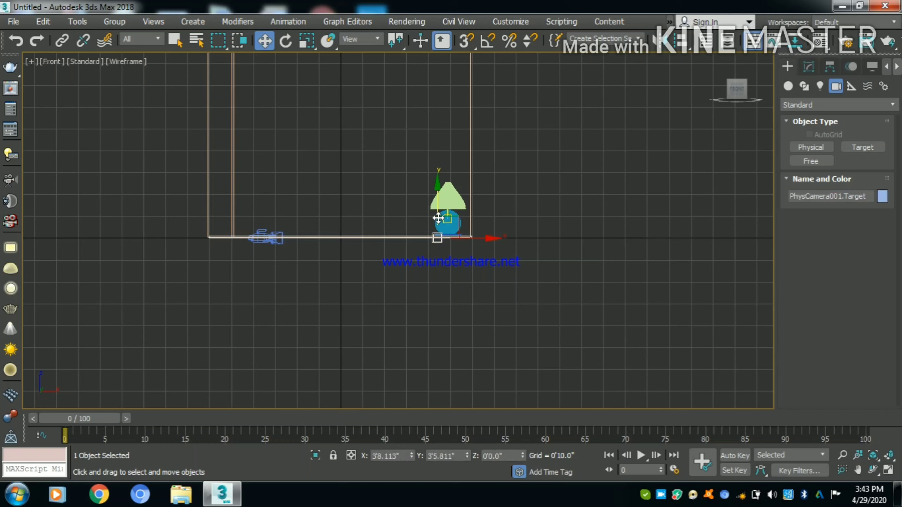
drag(439, 218, 438, 197)
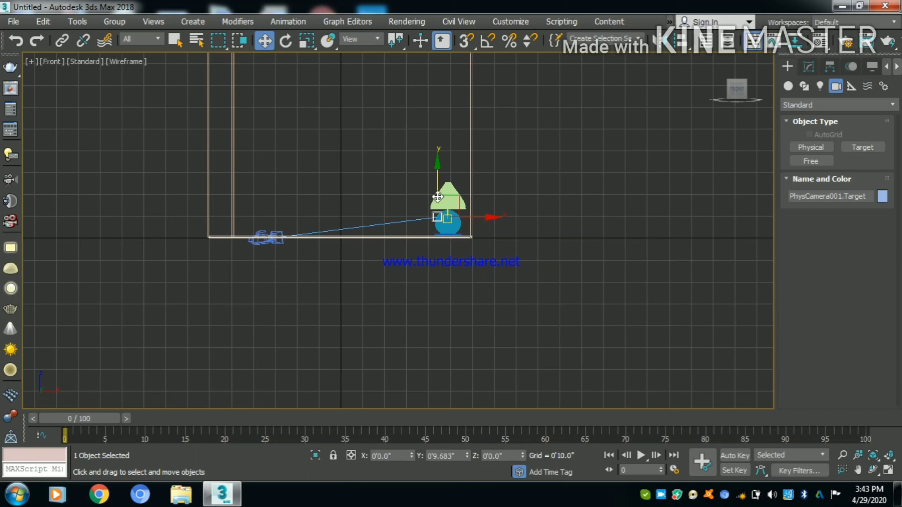
- Raise the physical camera about 7.3" above the floor in the front view and look through it
click(271, 237)
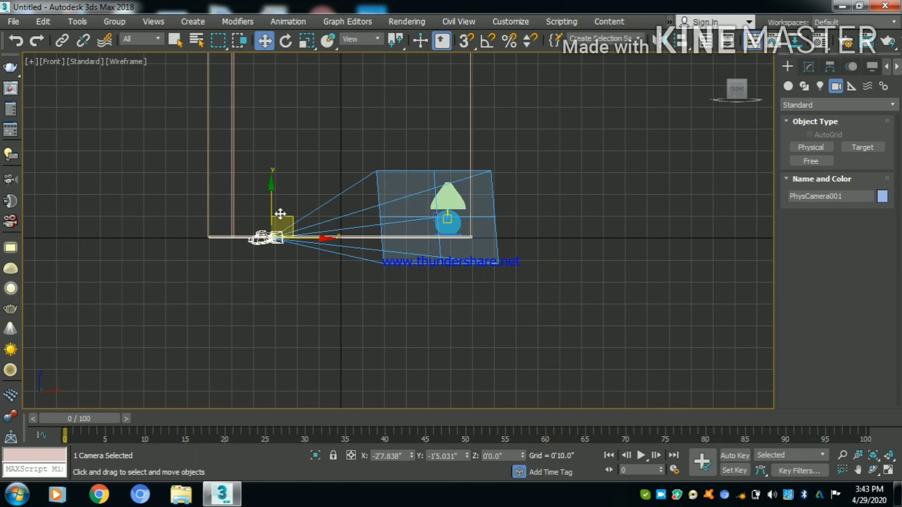
drag(271, 204, 274, 193)
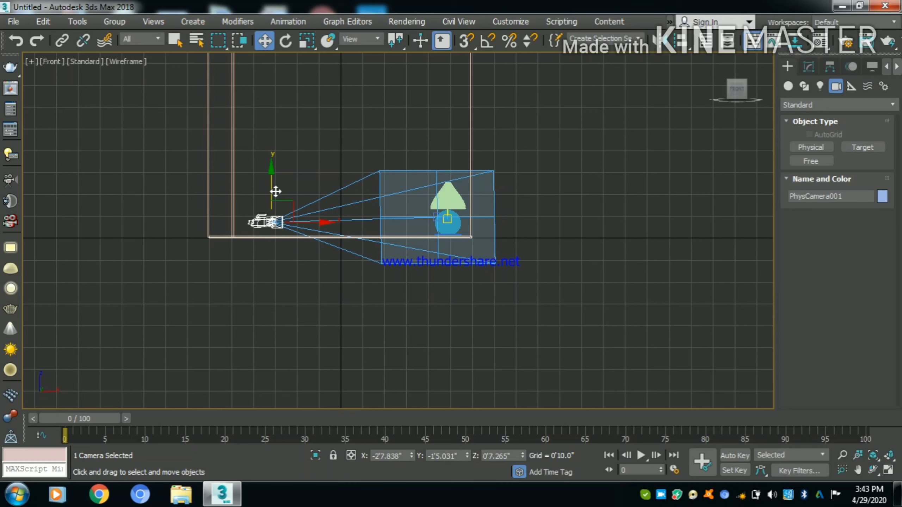
key(c)
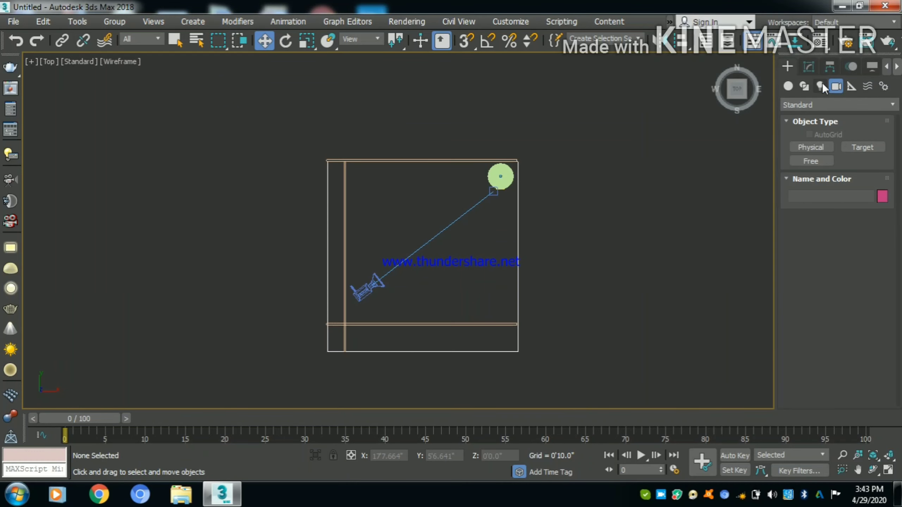
- Draw a VRayLight plane of about 2'5" half-length and 1'9" half-width mid-room, and raise it to just below the ceiling
click(822, 84)
click(812, 147)
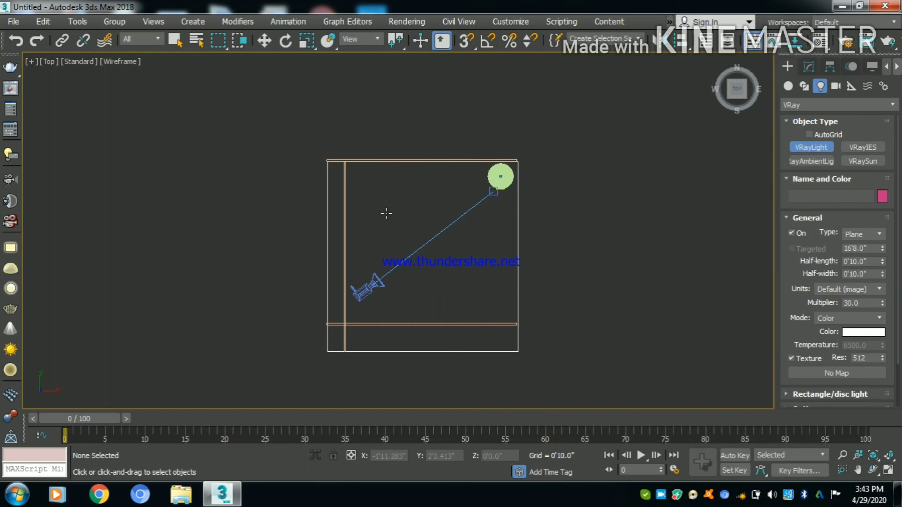
drag(387, 213, 476, 273)
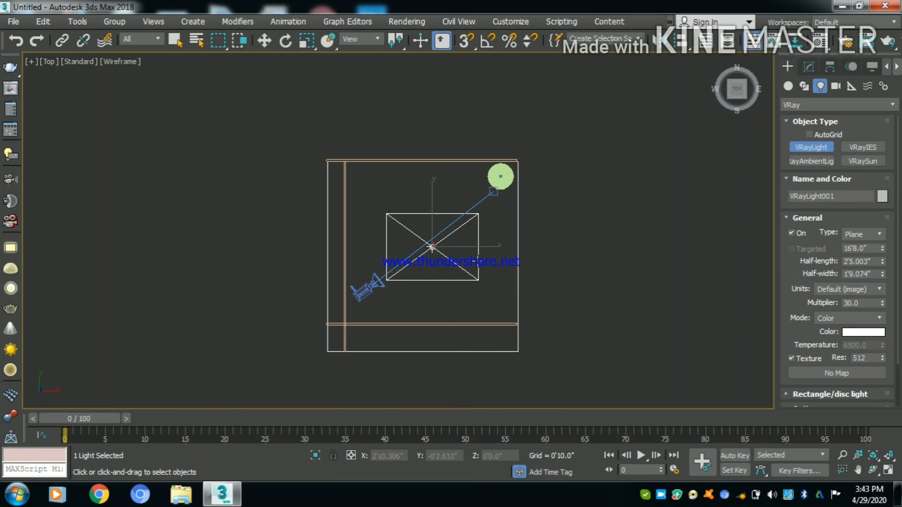
key(w)
key(p)
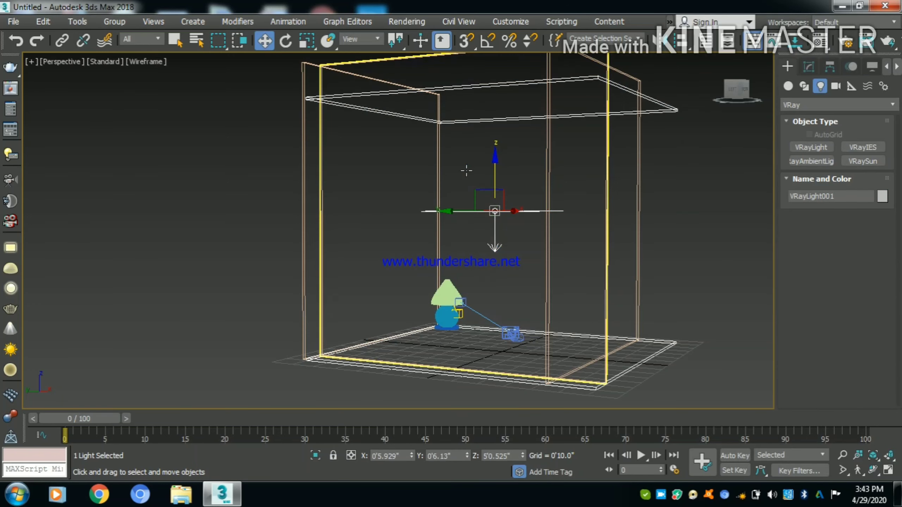
drag(501, 184, 485, 97)
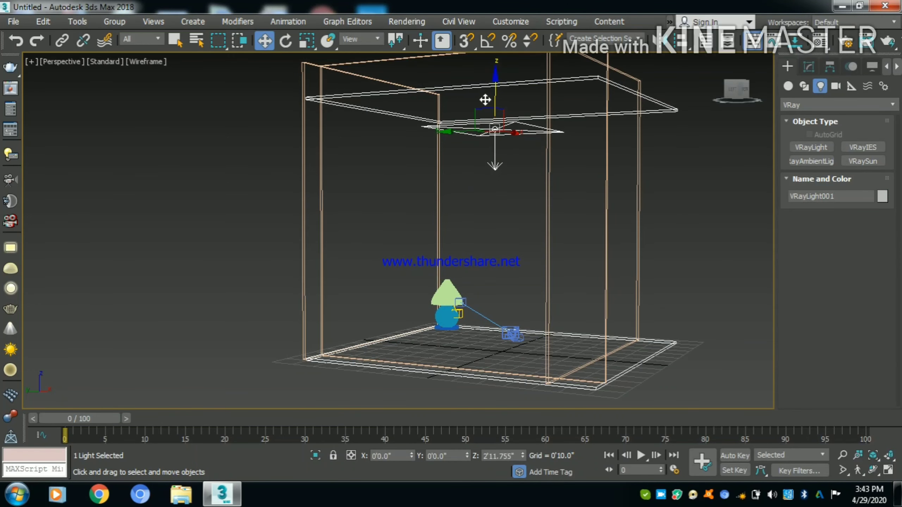
- Review the ceiling VRayLight's options and open its intensity multiplier for editing
click(809, 67)
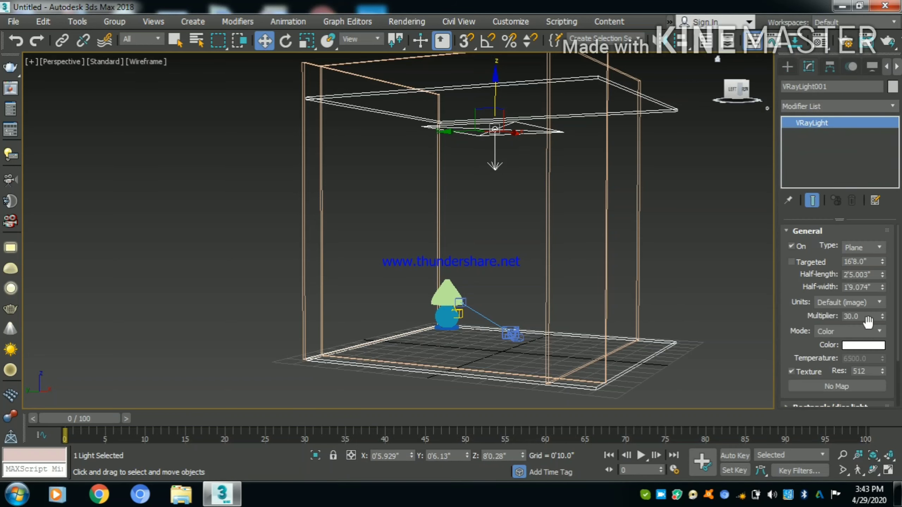
drag(797, 346, 799, 212)
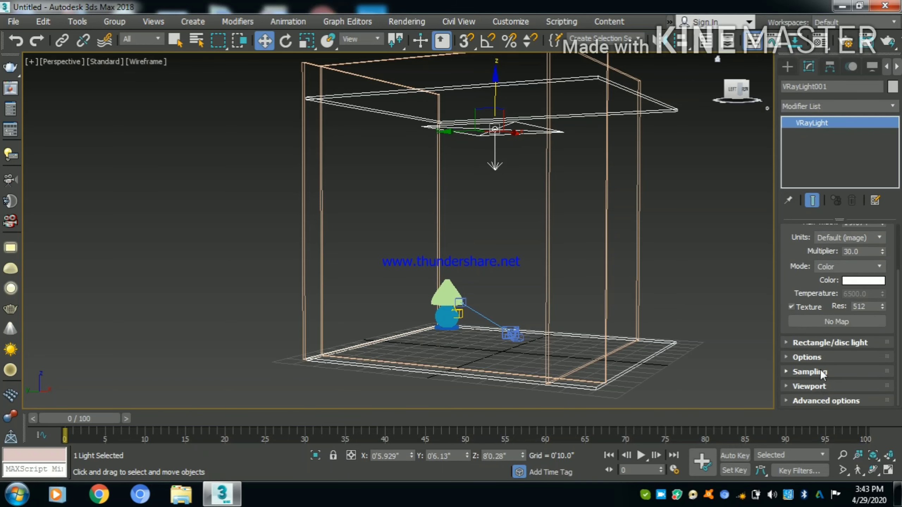
click(819, 357)
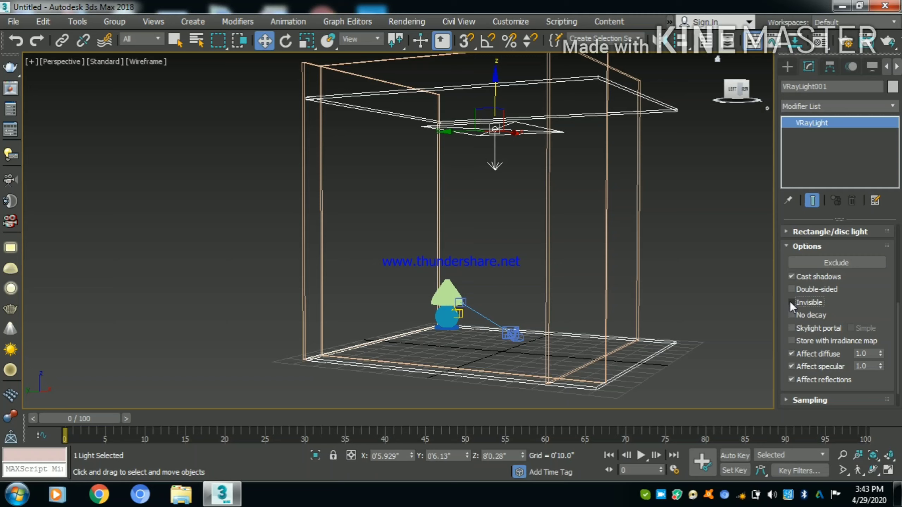
click(785, 247)
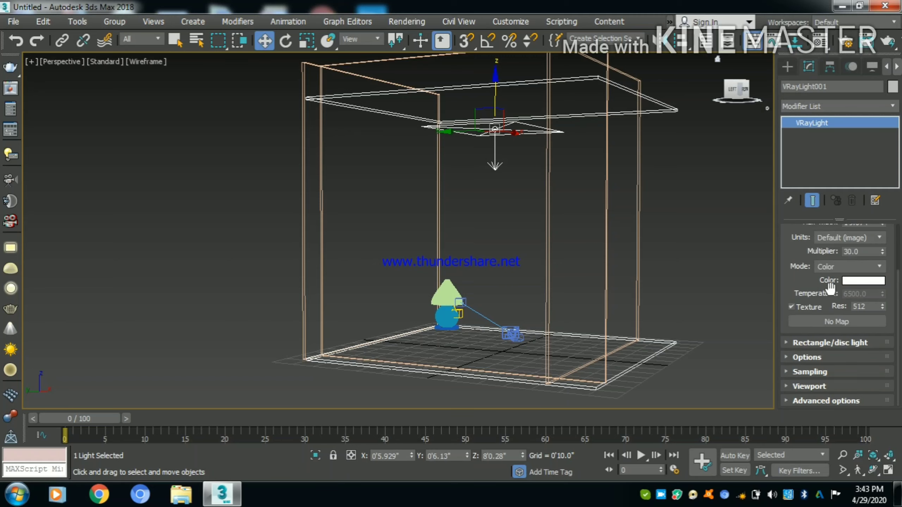
scroll(830, 289, up, 3)
double_click(856, 291)
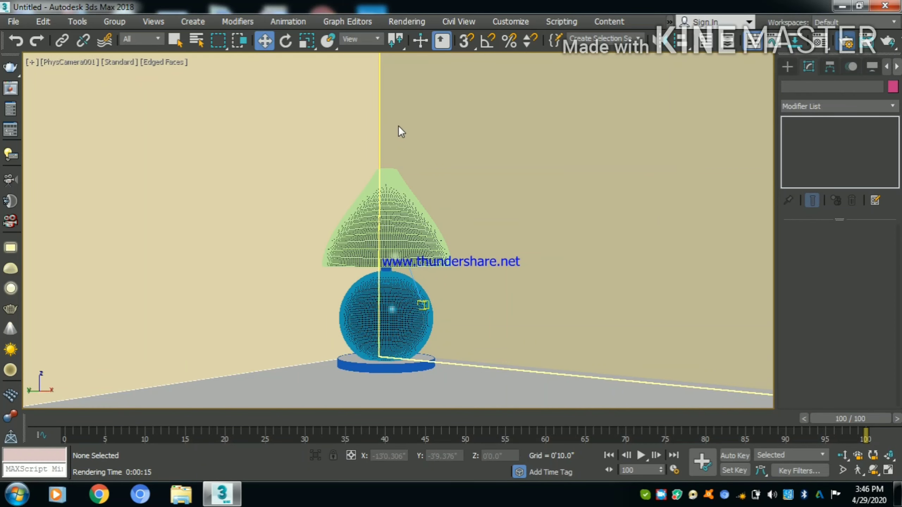
- Set the GI ambient occlusion to 8.0 with a radius of 18'0.0" and render the camera view
key(F10)
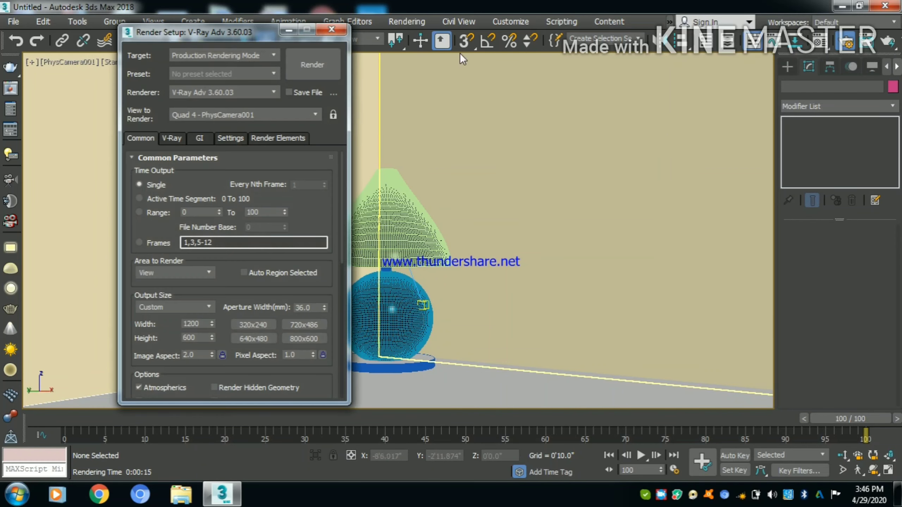
click(198, 138)
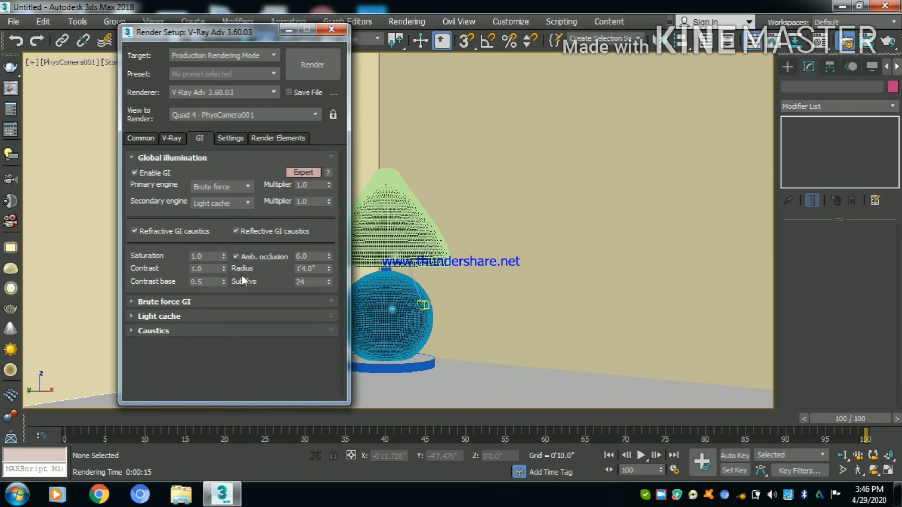
drag(313, 255, 292, 253)
key(Tab)
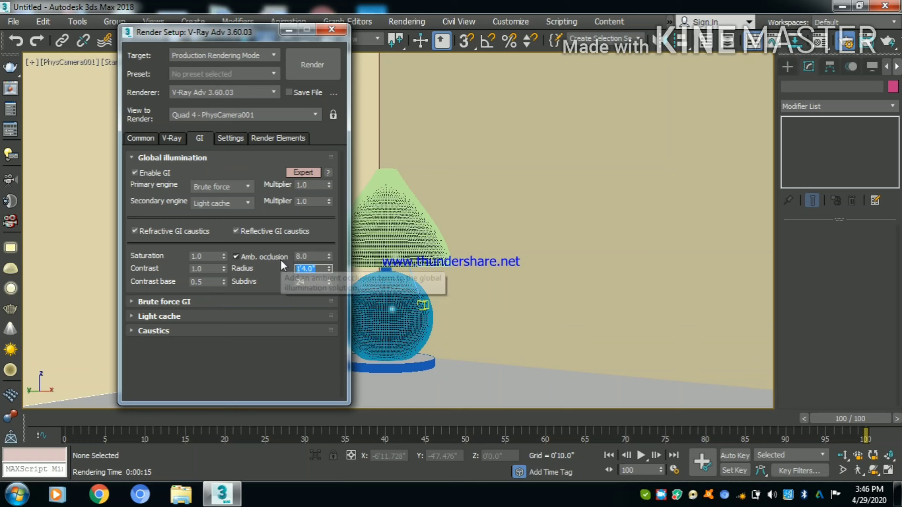
text(18)
key(Tab)
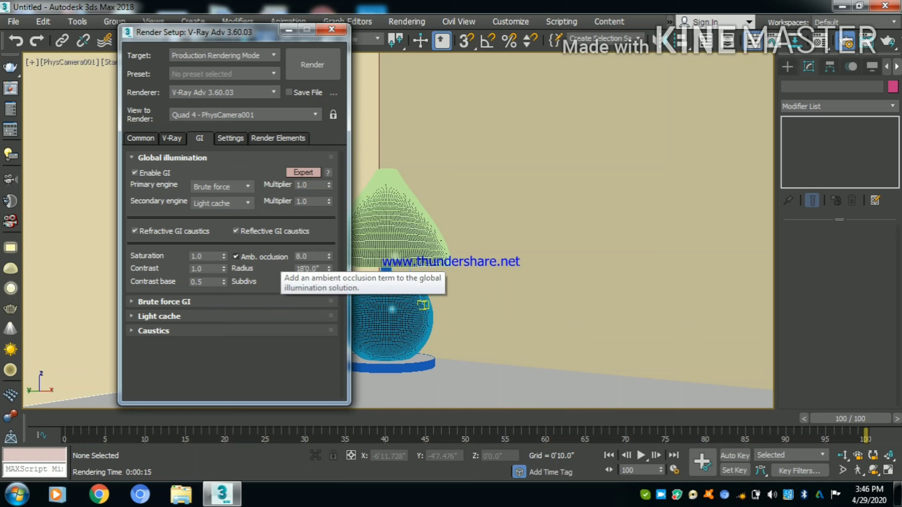
click(305, 67)
click(698, 437)
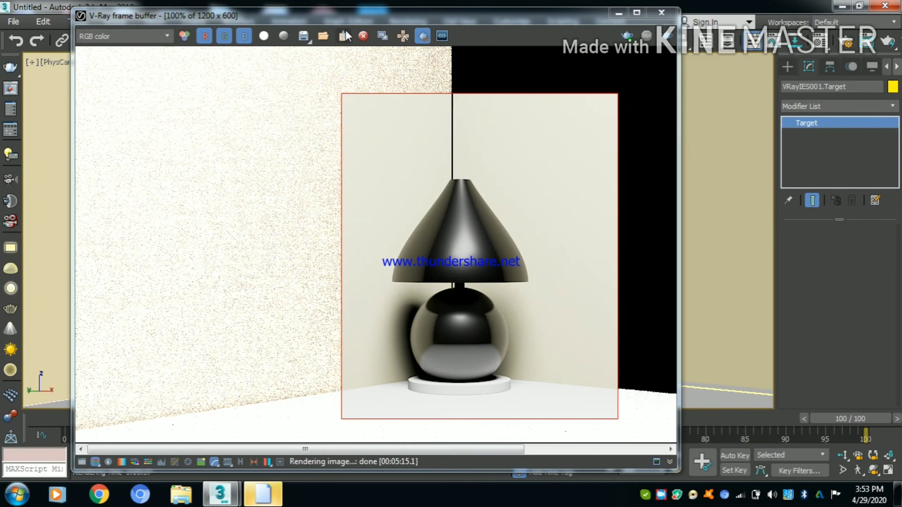
- Start saving the rendered lamp image to the Desktop and activate the file name entry
click(303, 36)
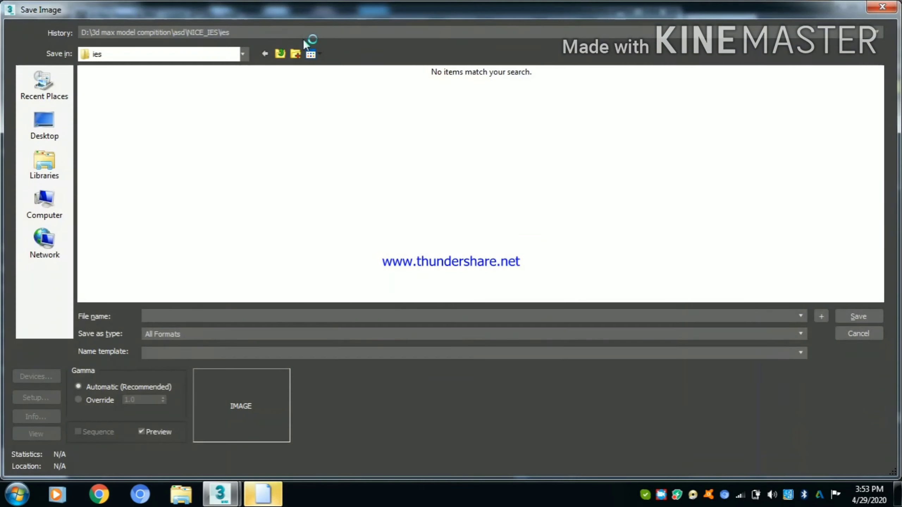
click(41, 128)
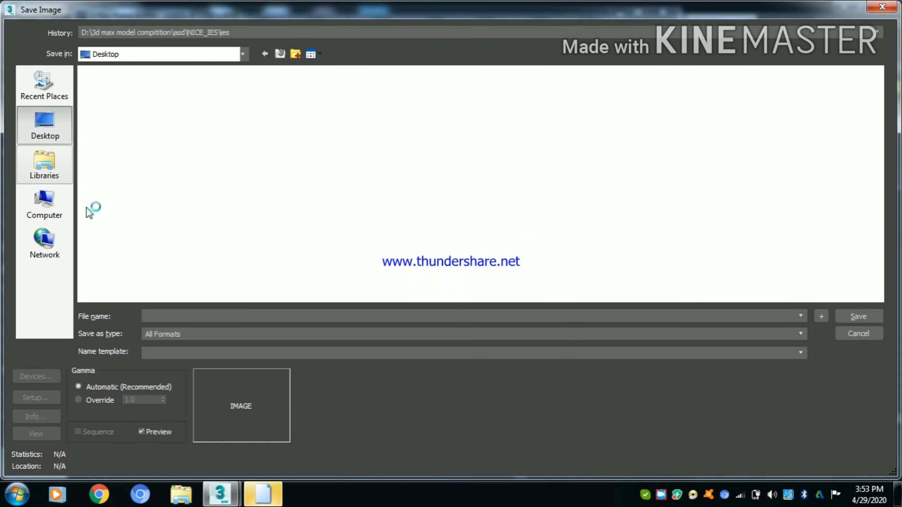
click(166, 313)
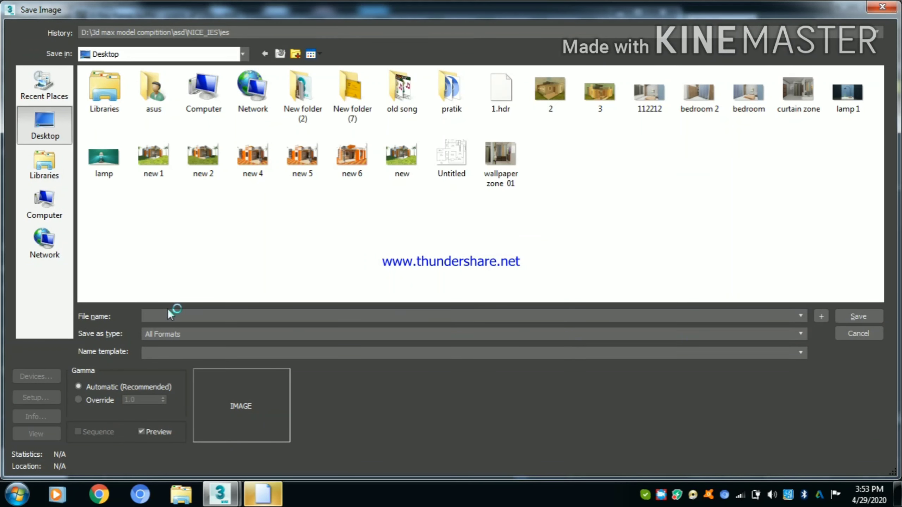